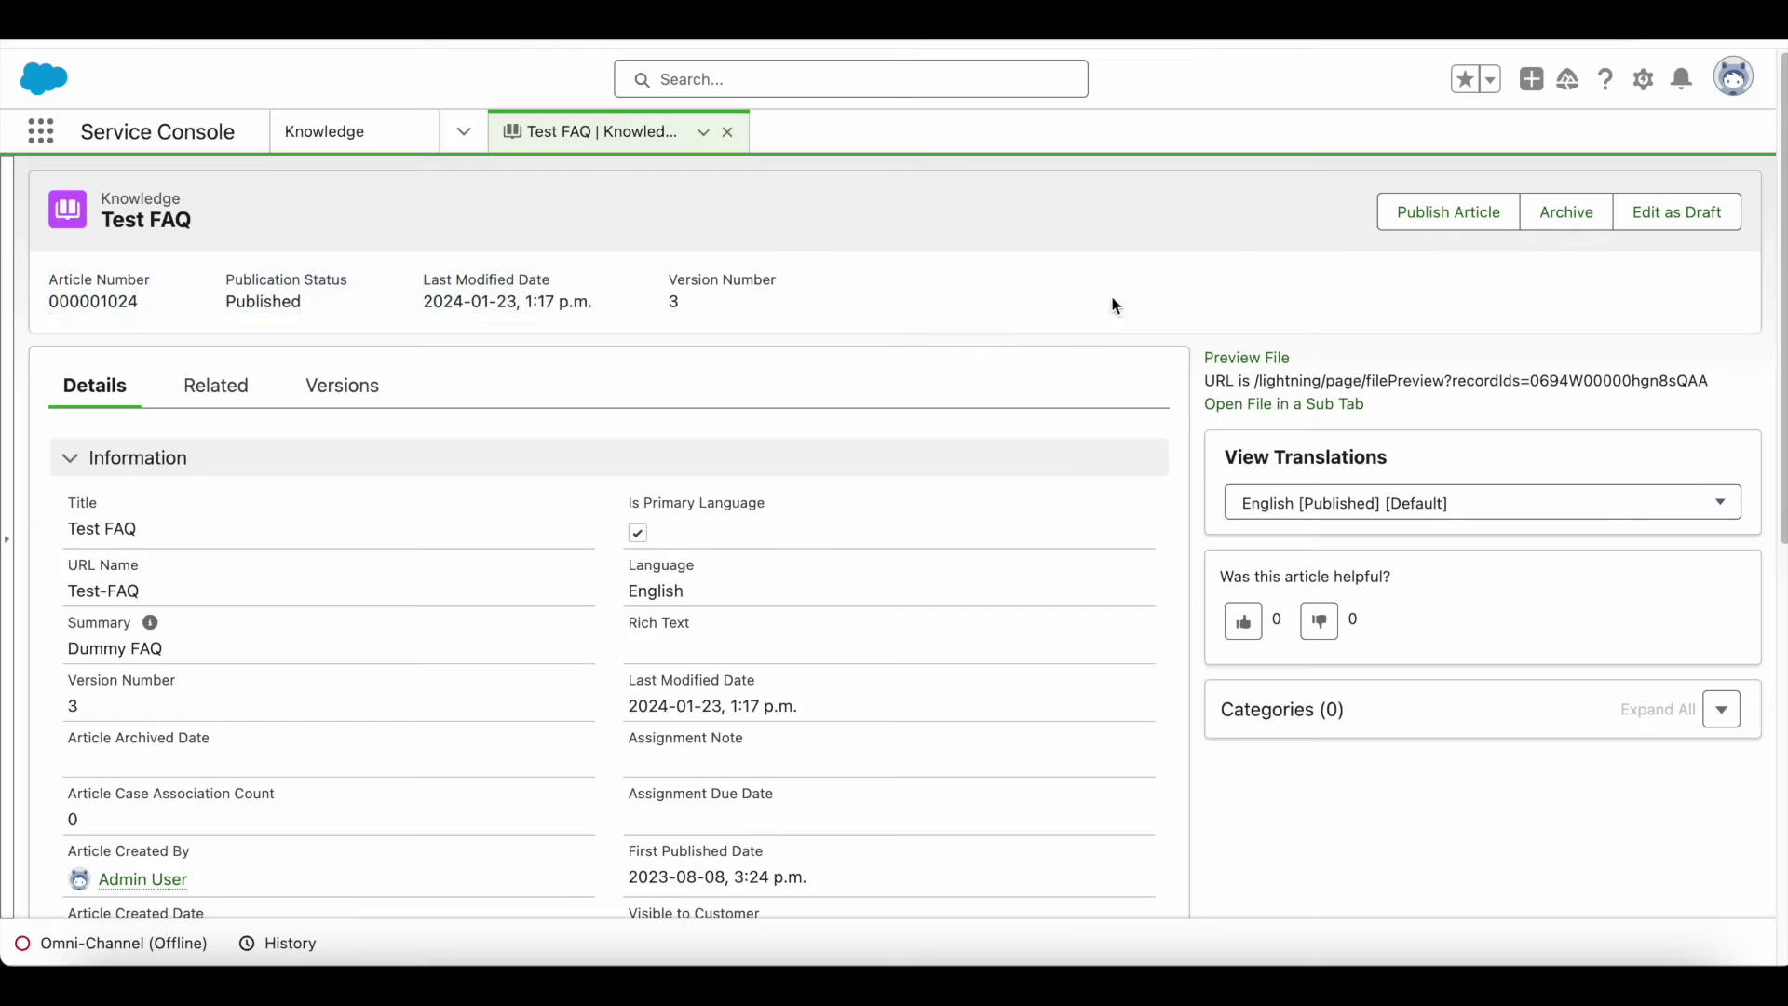
- Open the Execute Anonymous window and widen it to show whole code lines
click(1200, 244)
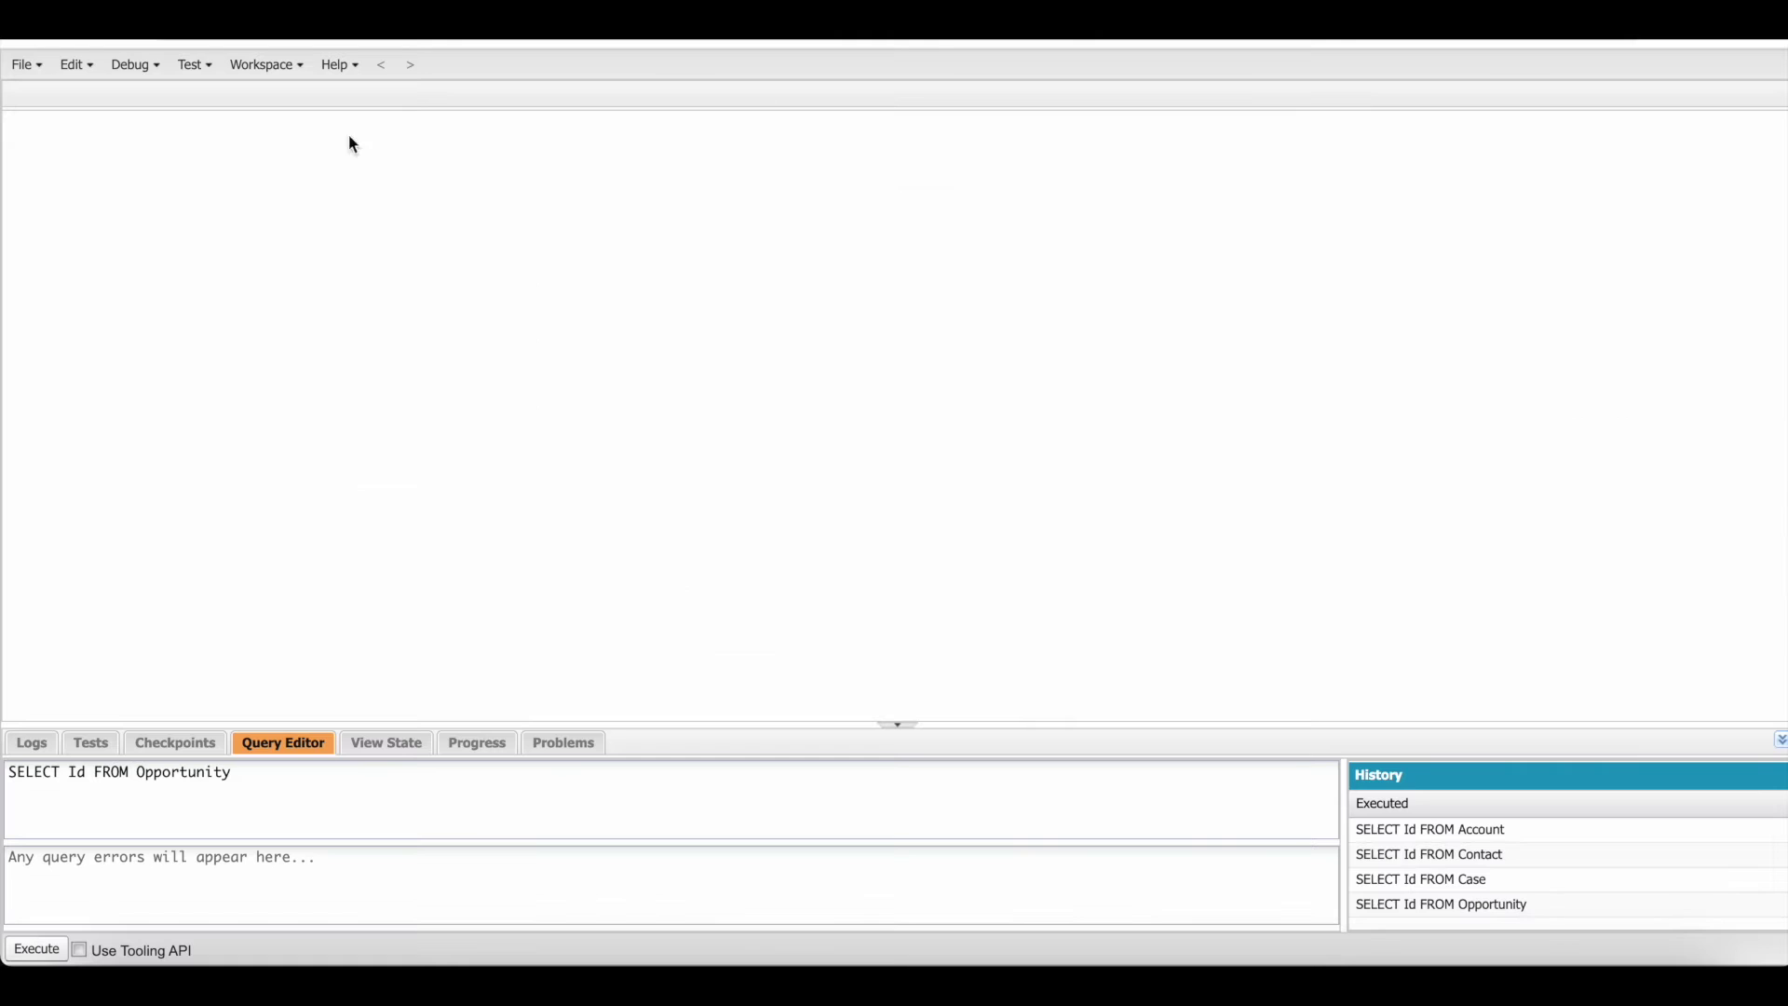
click(138, 64)
click(178, 100)
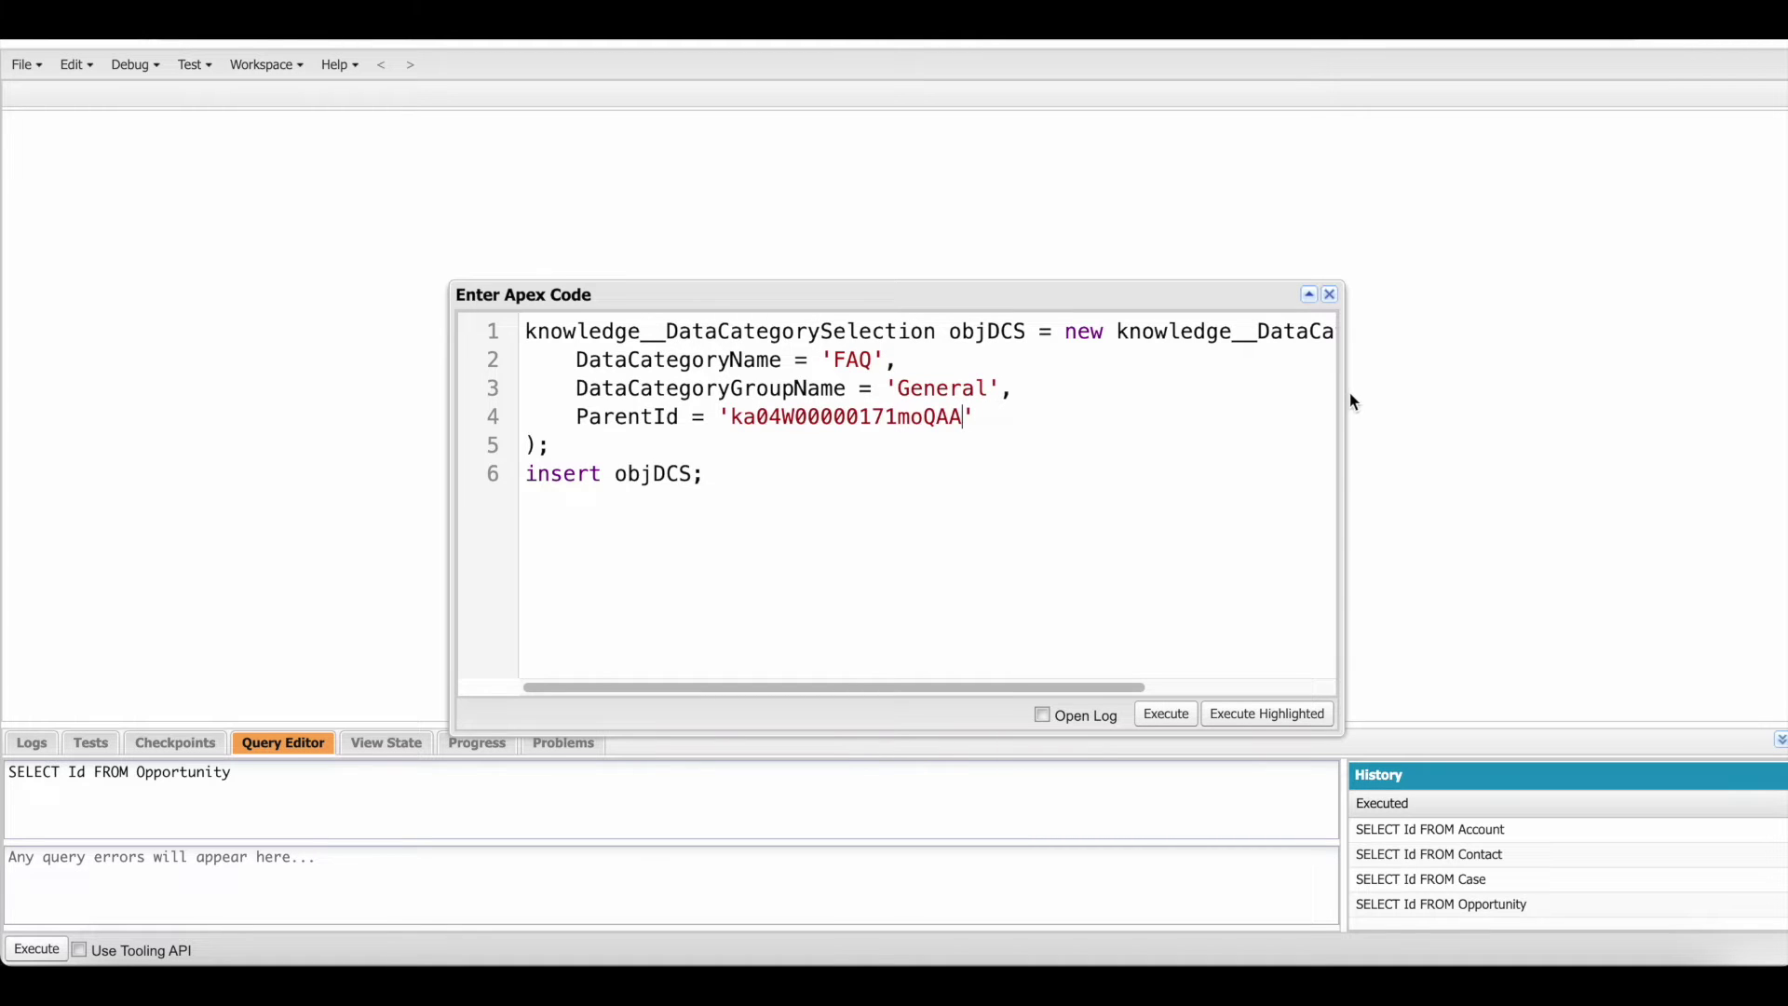
drag(1345, 402, 1564, 396)
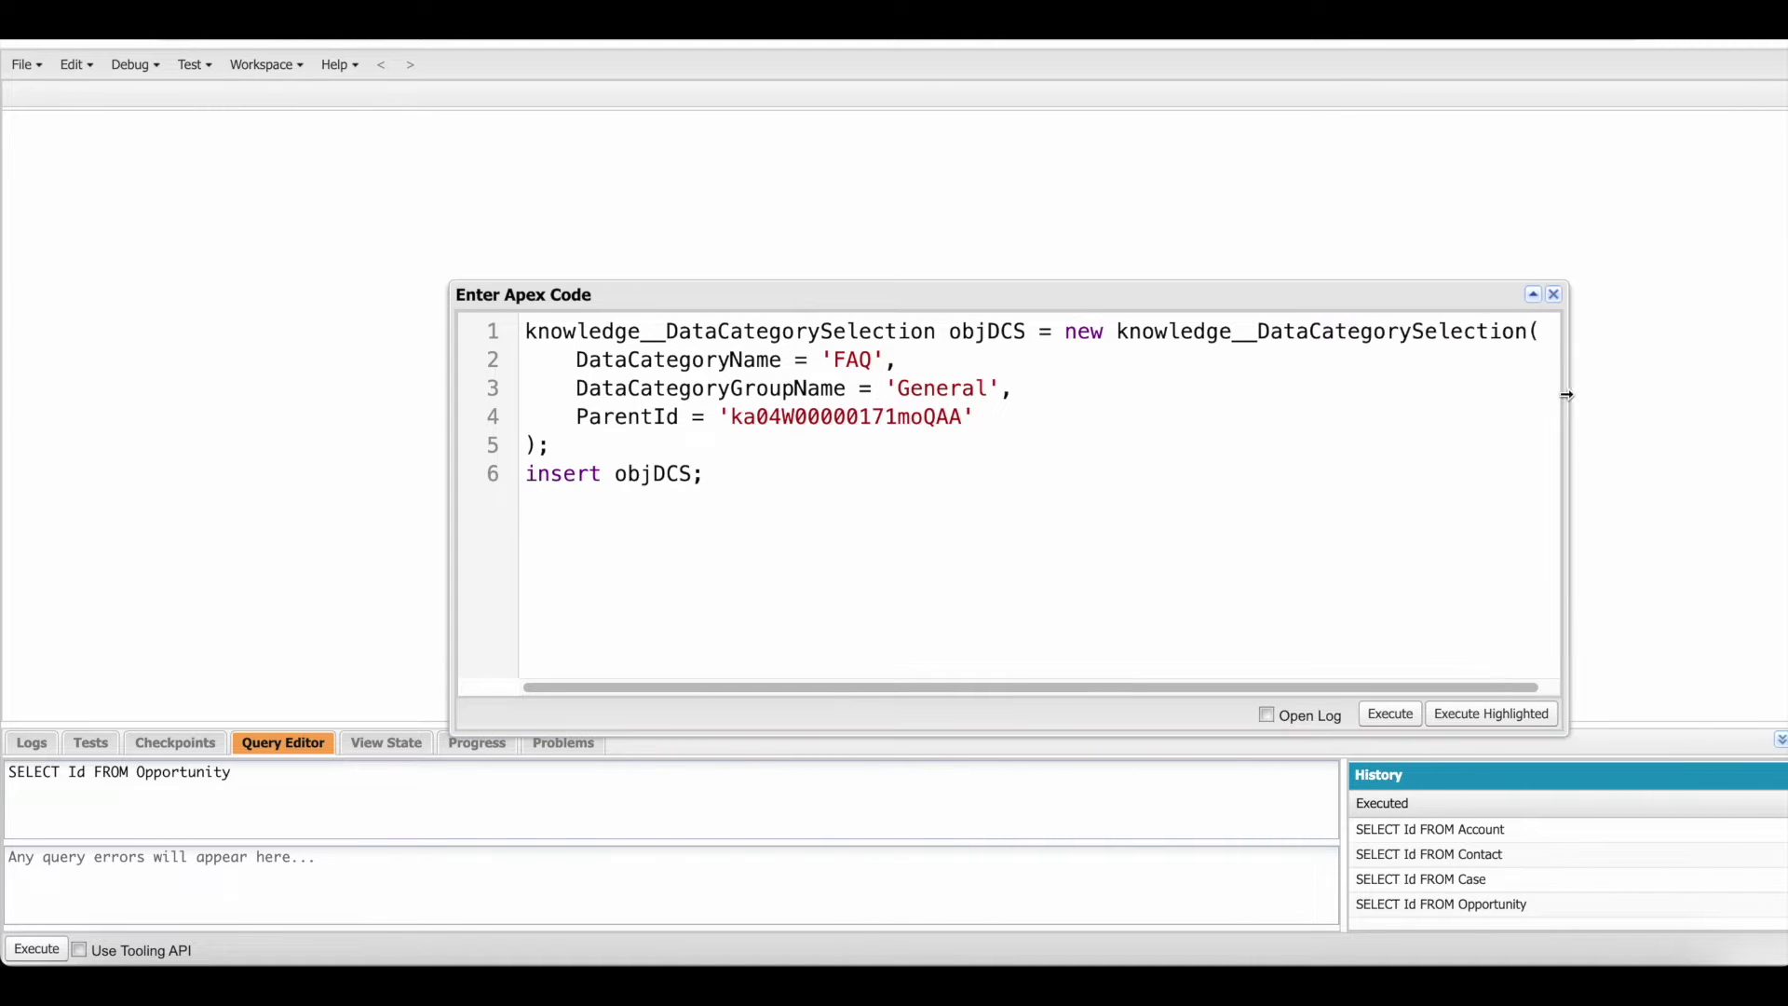
- Review the objDCS variable, DataCategoryName field and ParentId value in the DataCategorySelection code
click(958, 331)
double_click(987, 337)
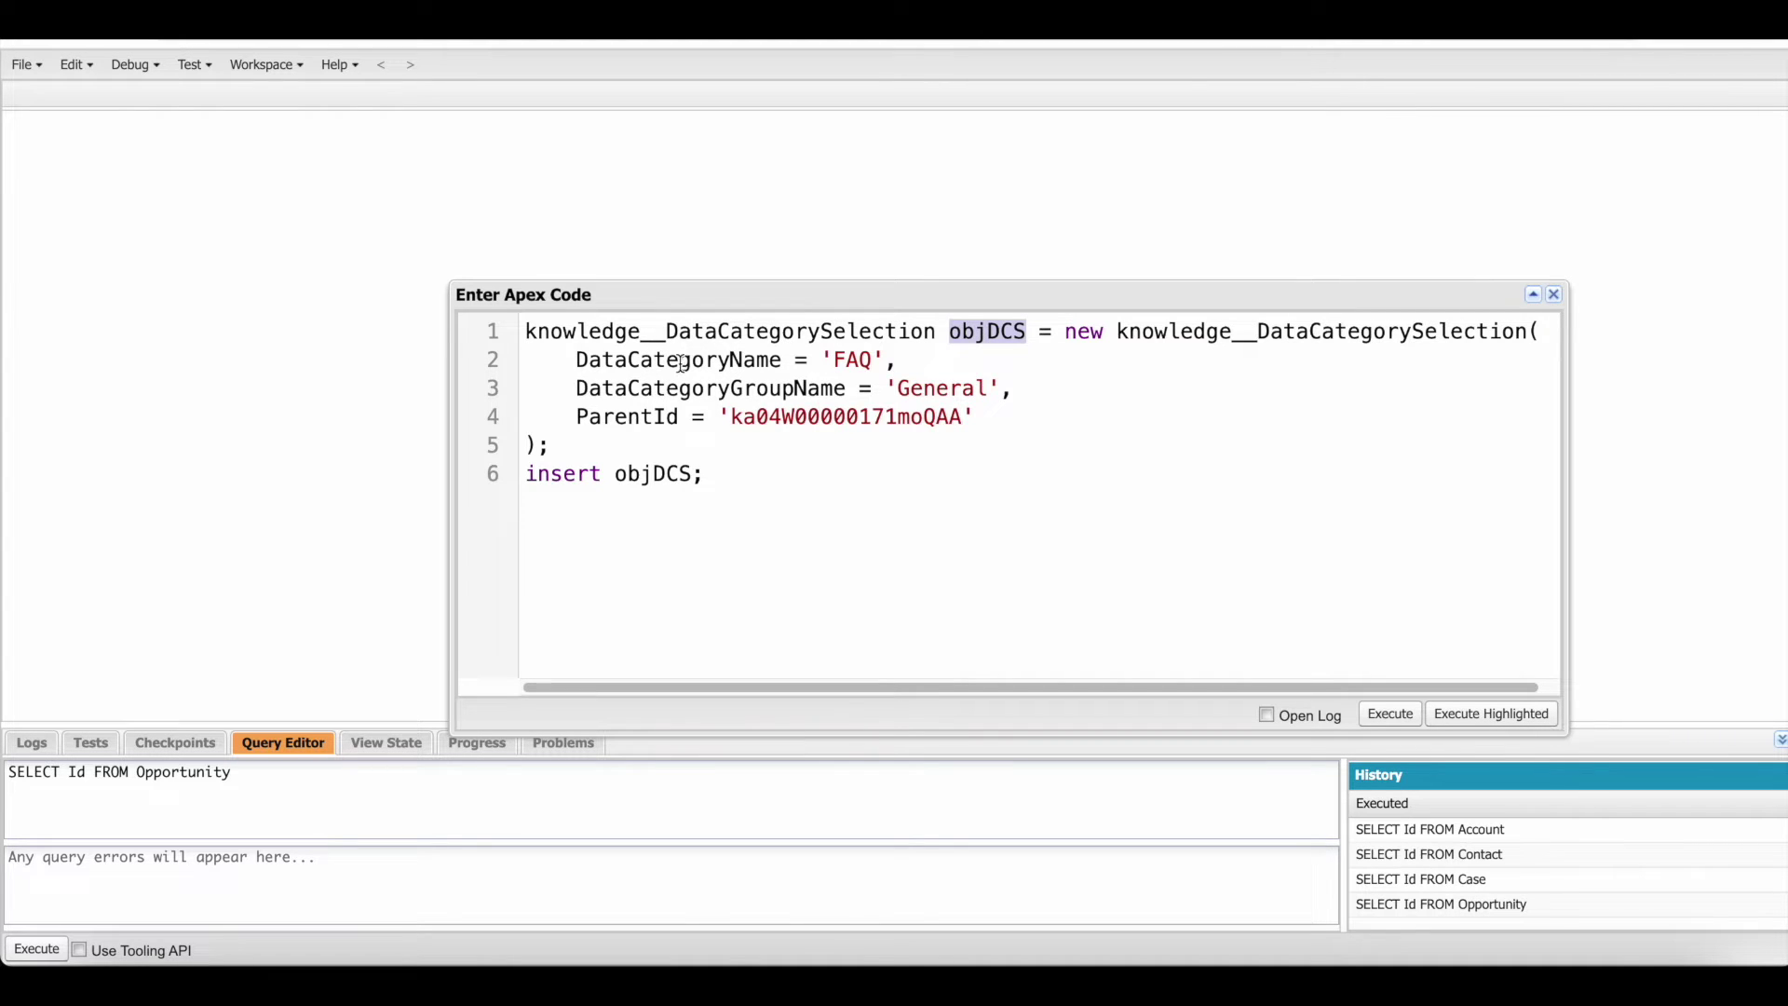
double_click(681, 360)
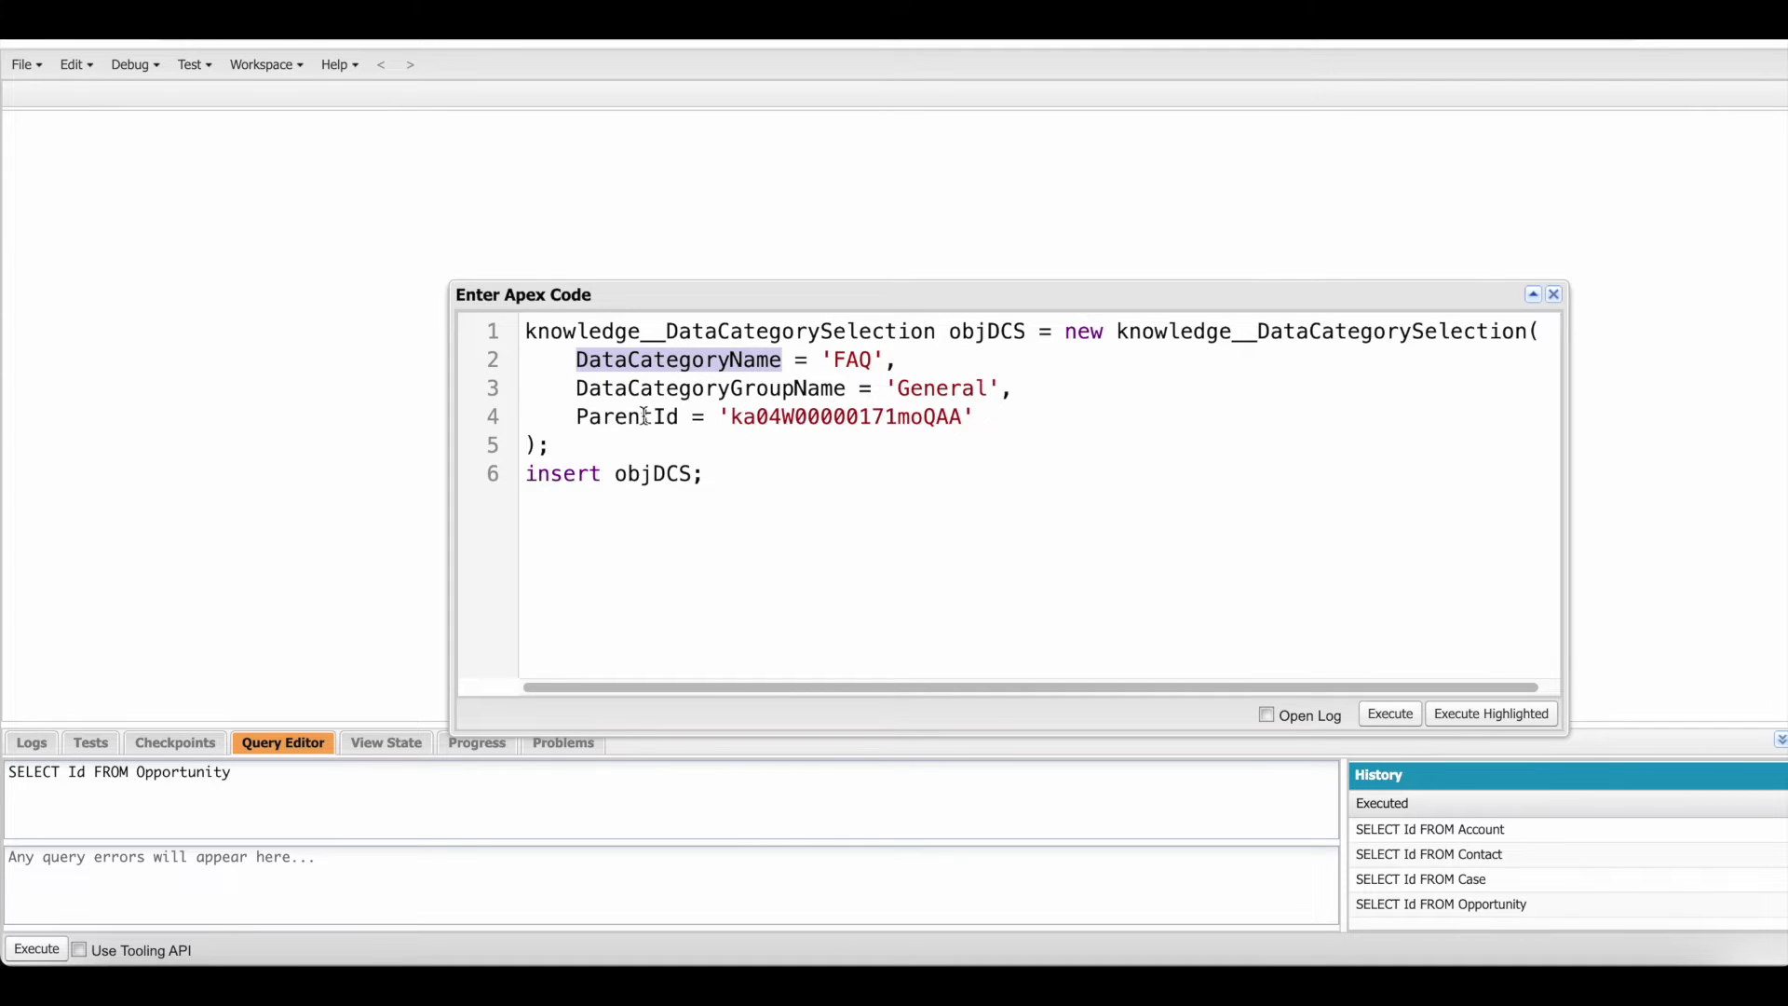
double_click(755, 417)
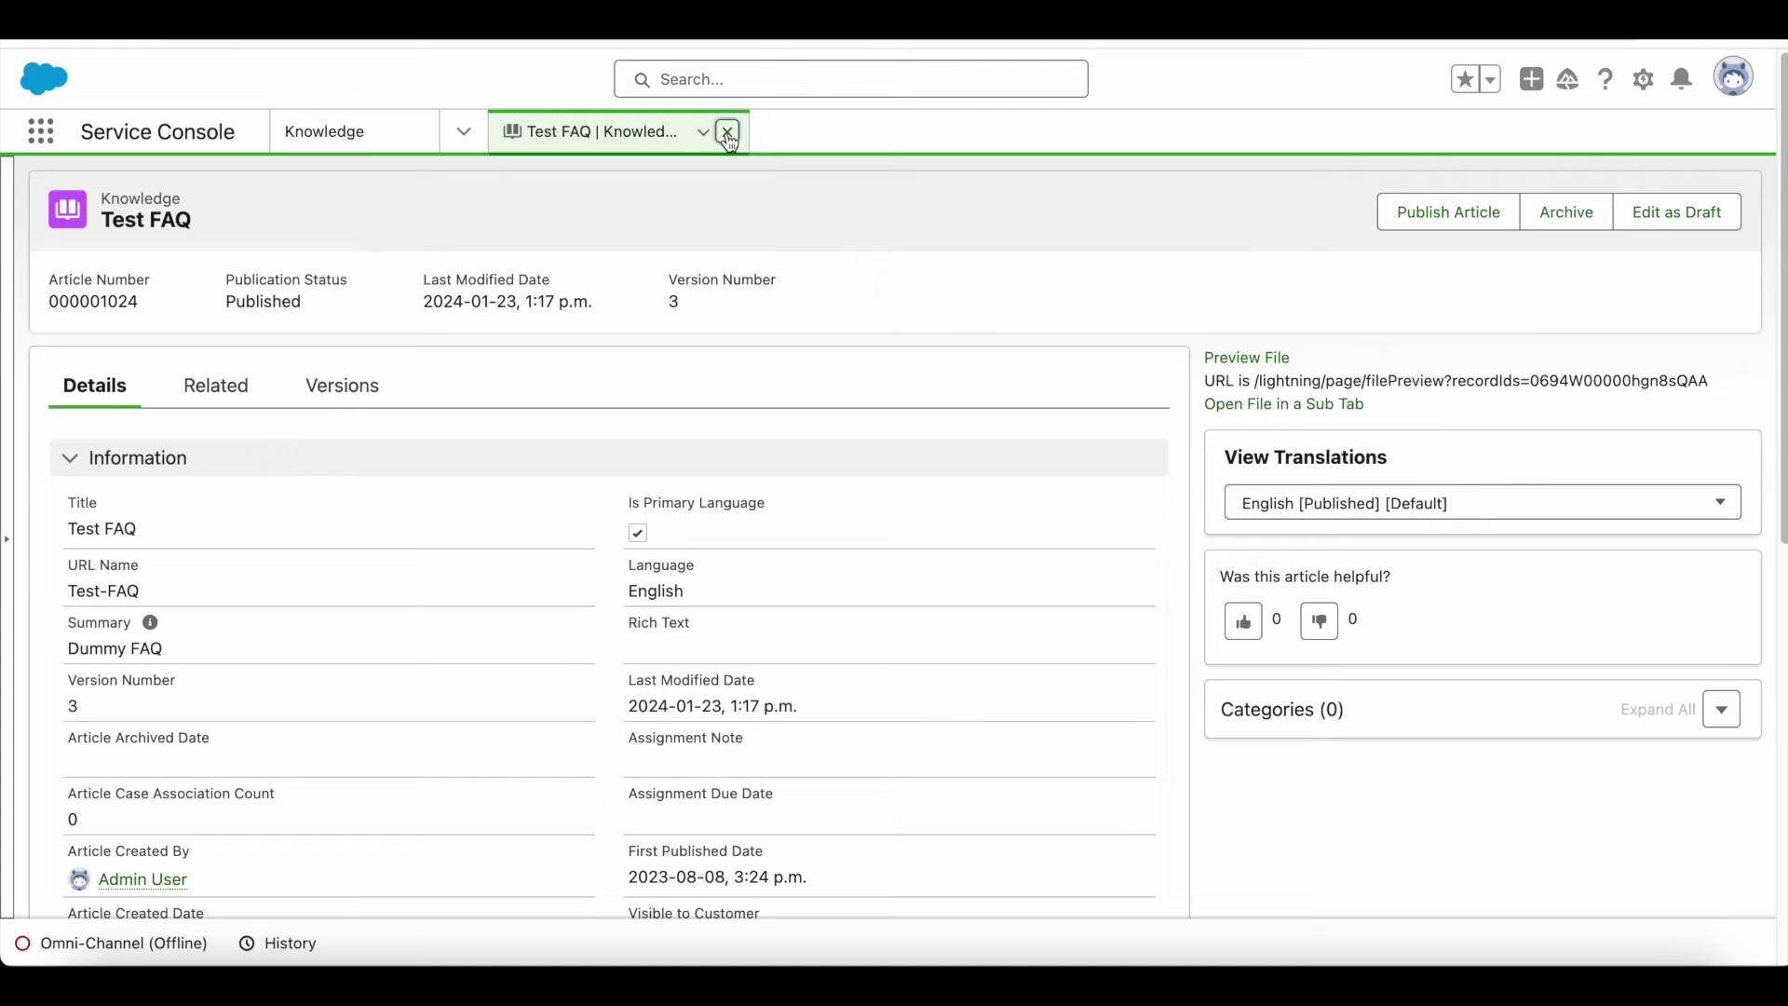
- Close Test FAQ and save a new Knowledge article titled 'Example' with URL name 'Example'
click(726, 131)
click(1286, 194)
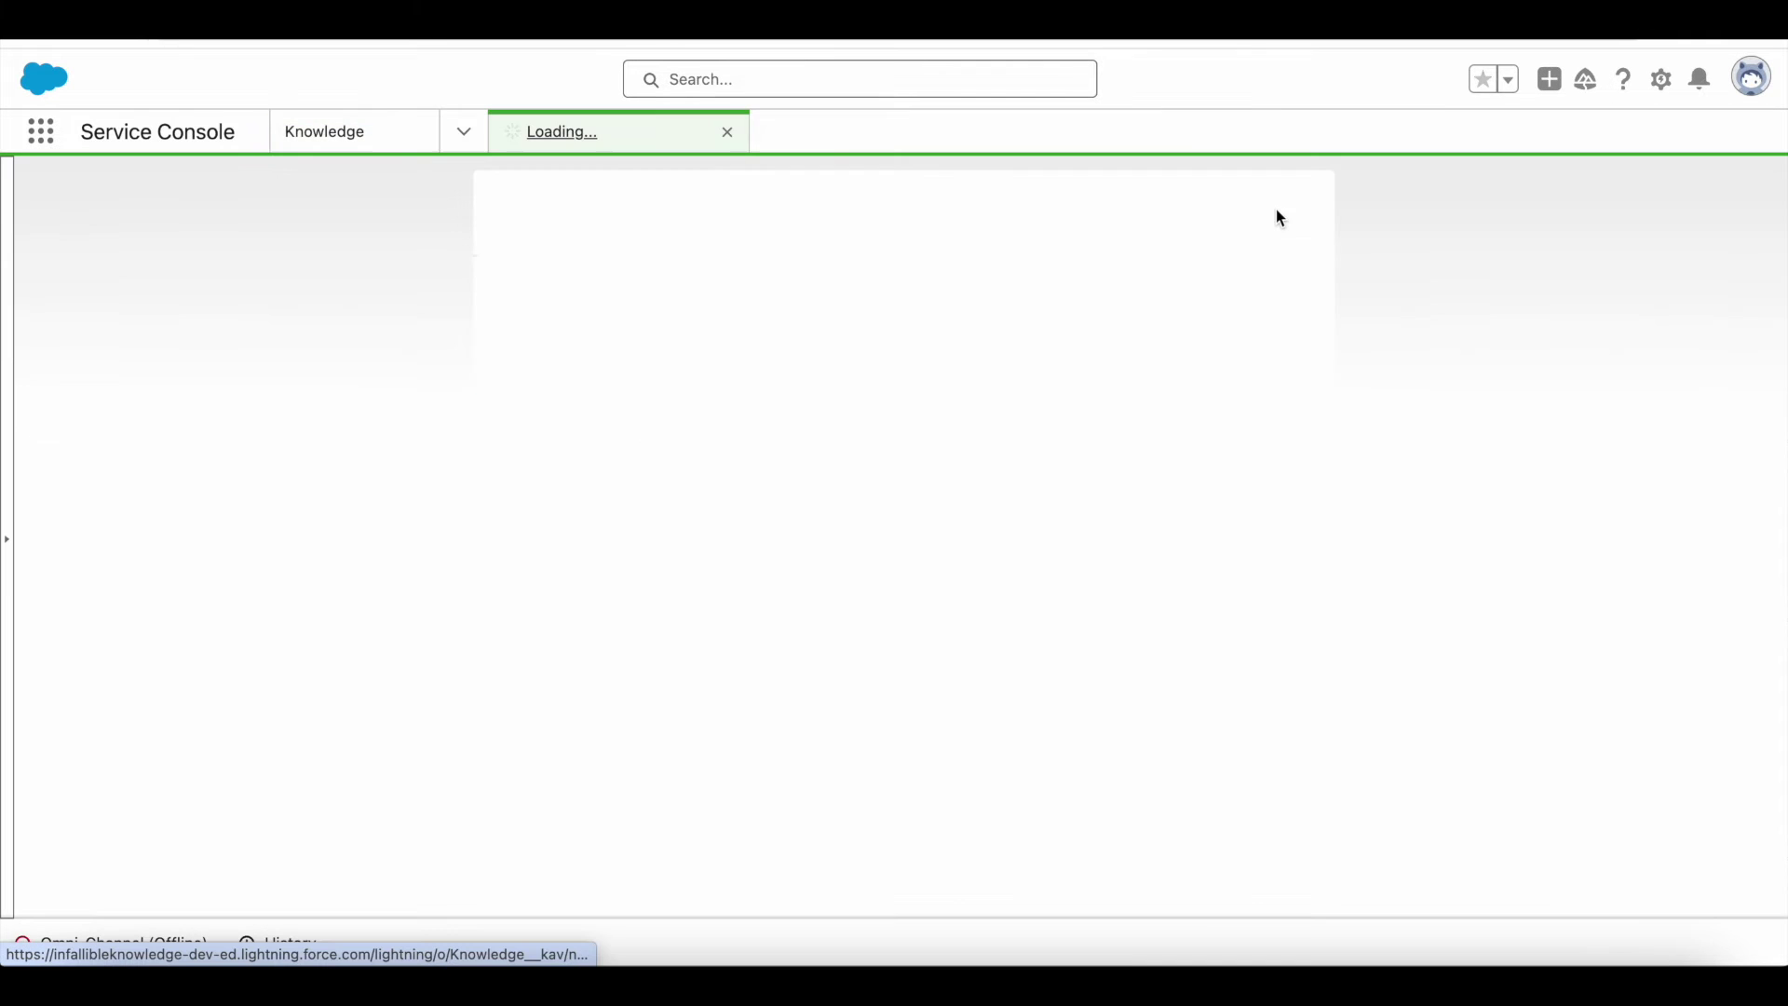
click(751, 390)
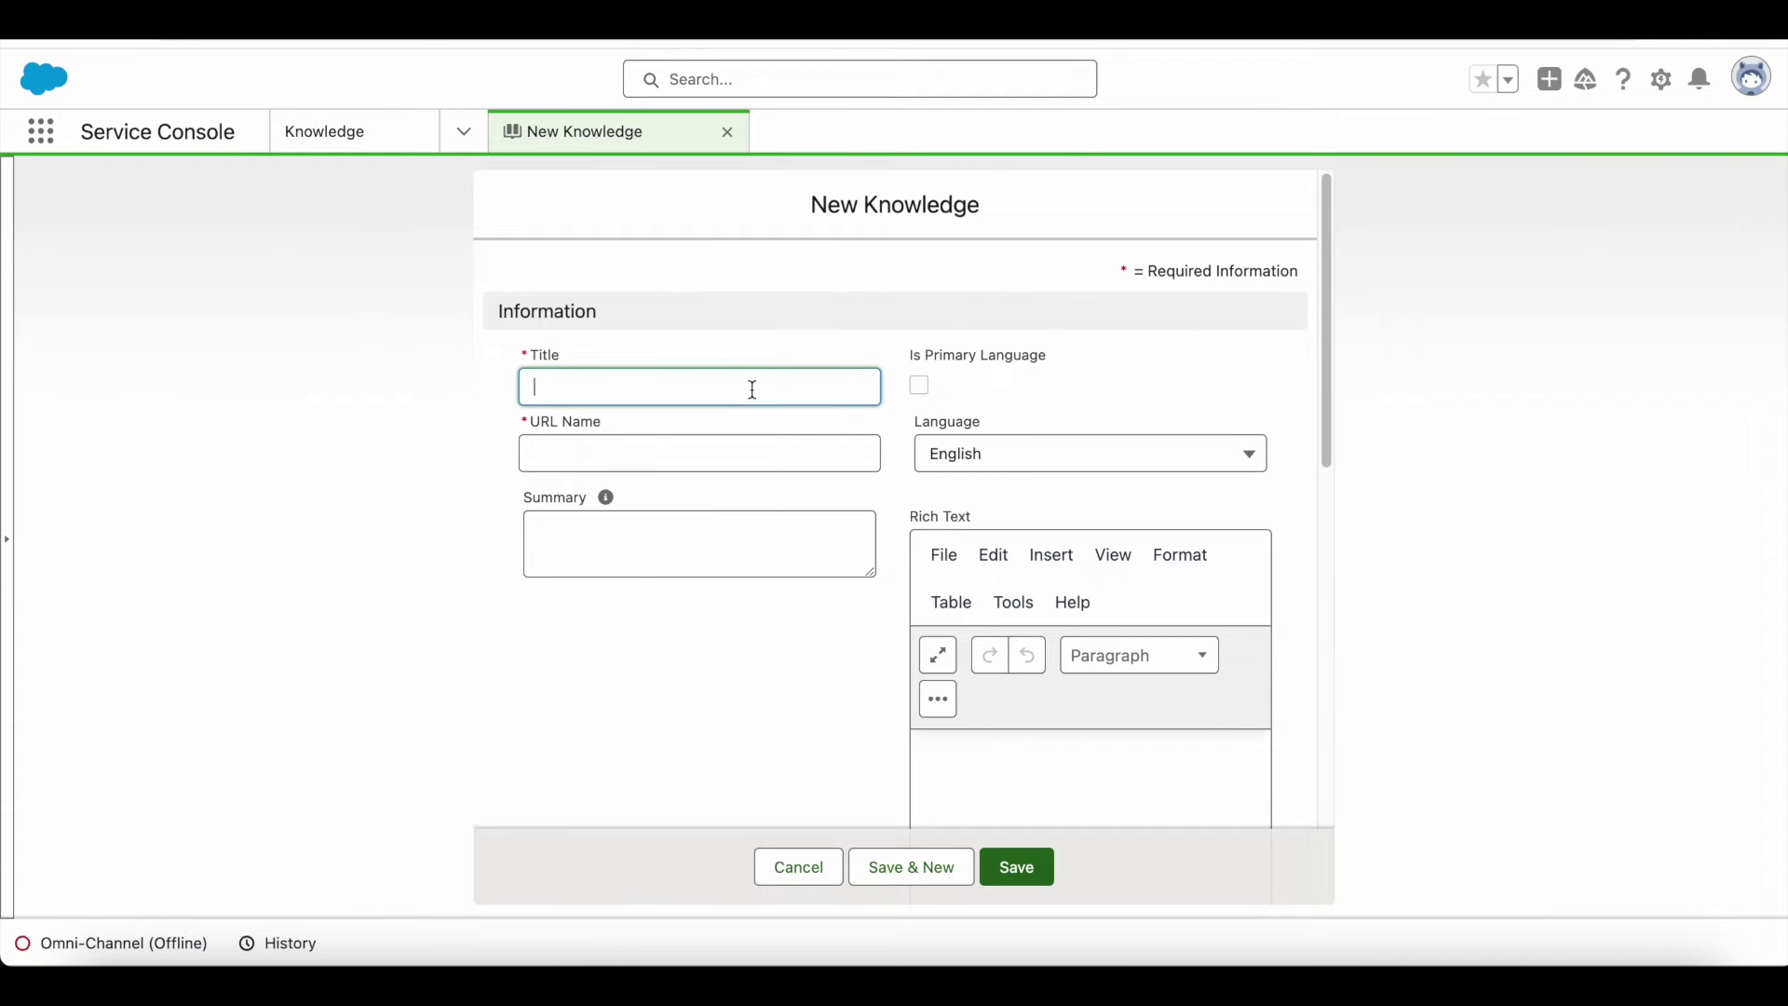
text(Example)
key(Tab)
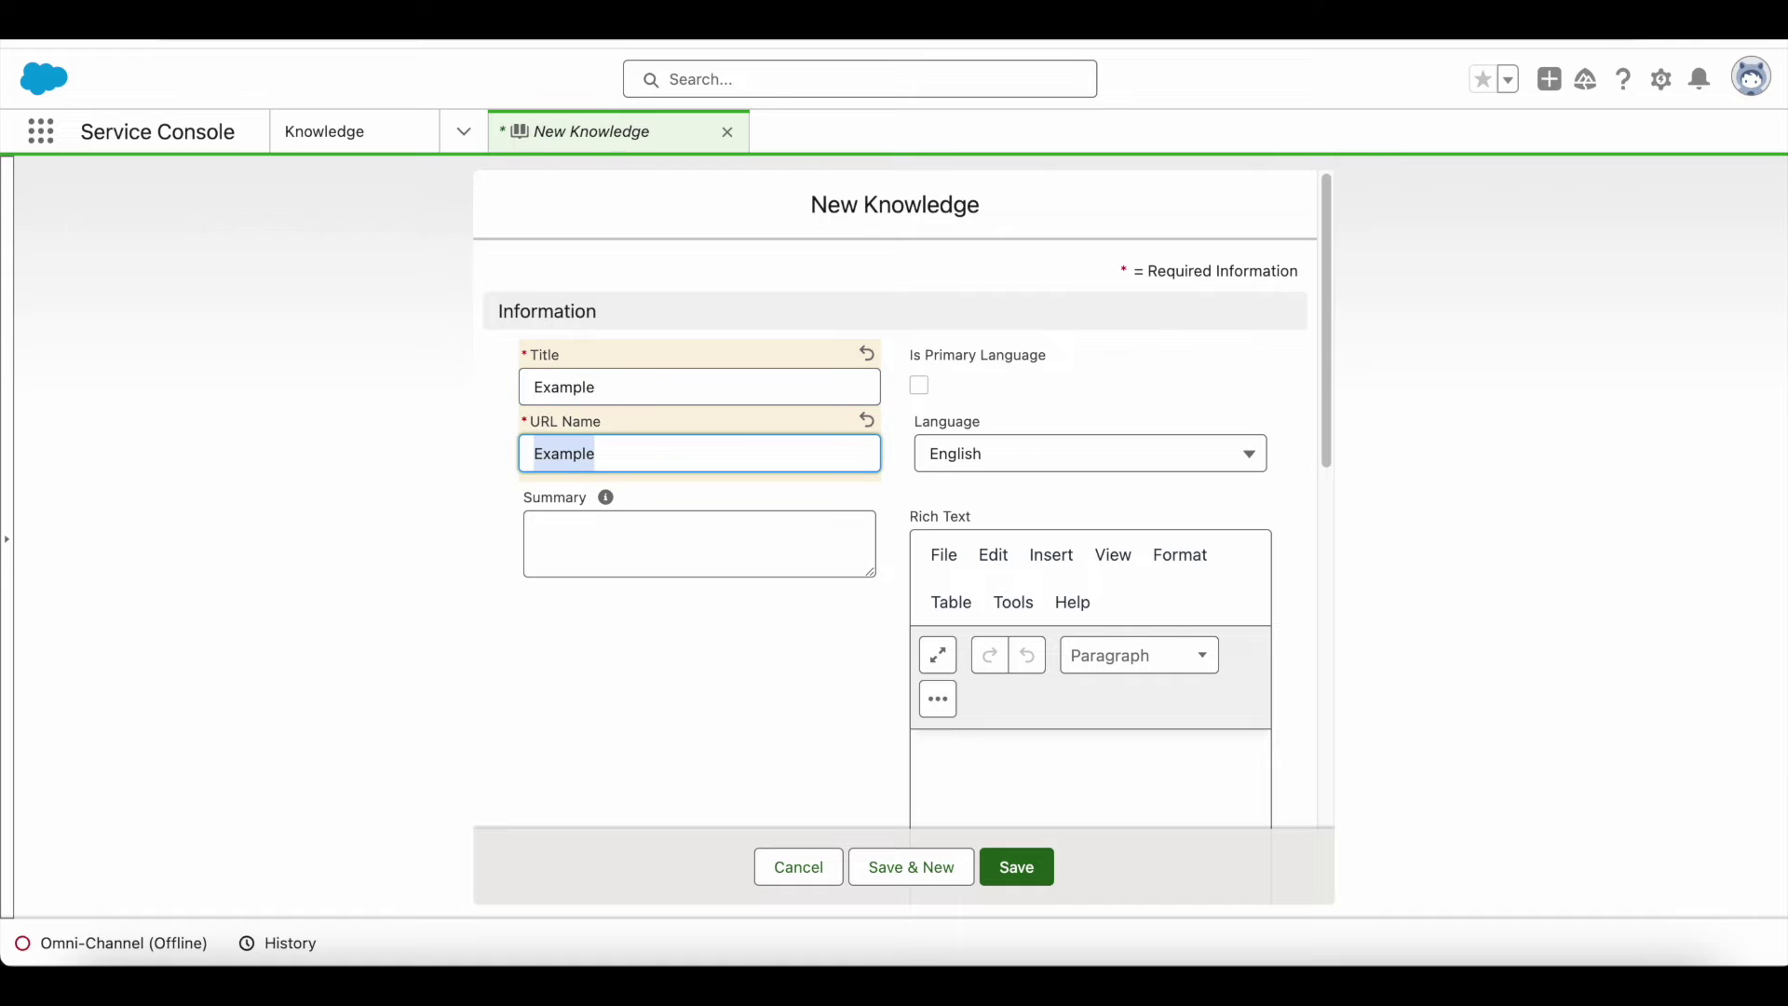
click(1016, 866)
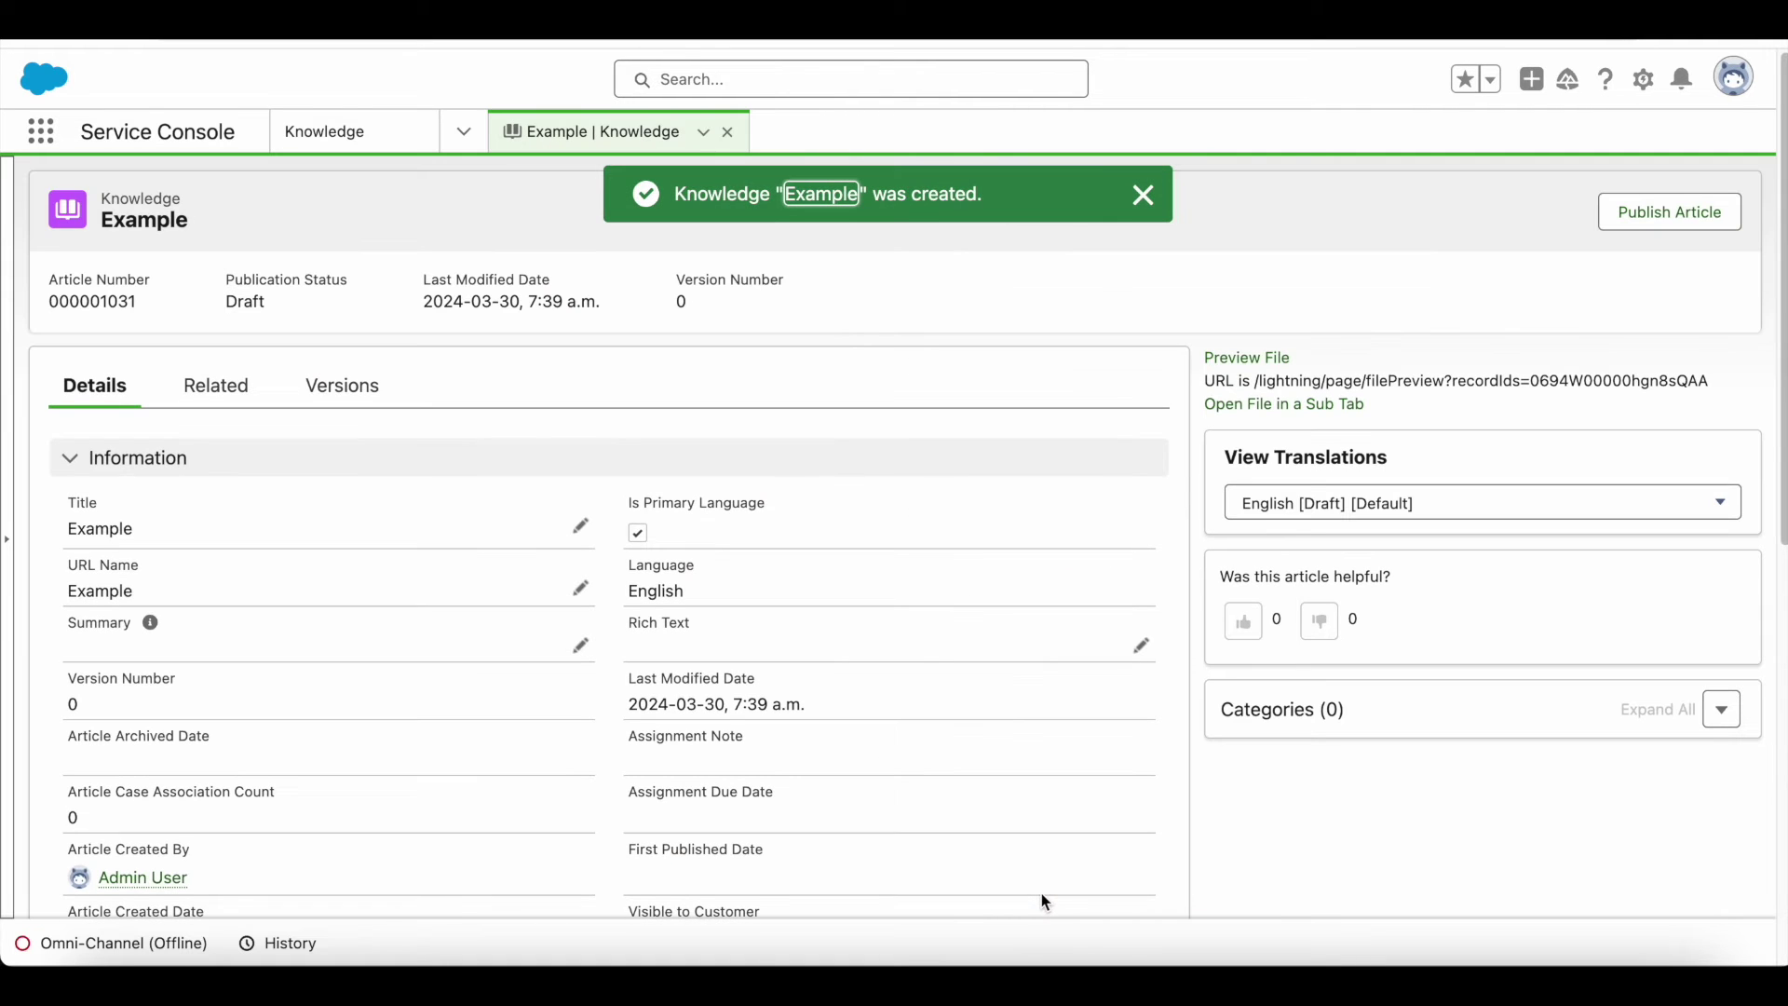
- Check the new article's Draft status and its category editing options
double_click(244, 302)
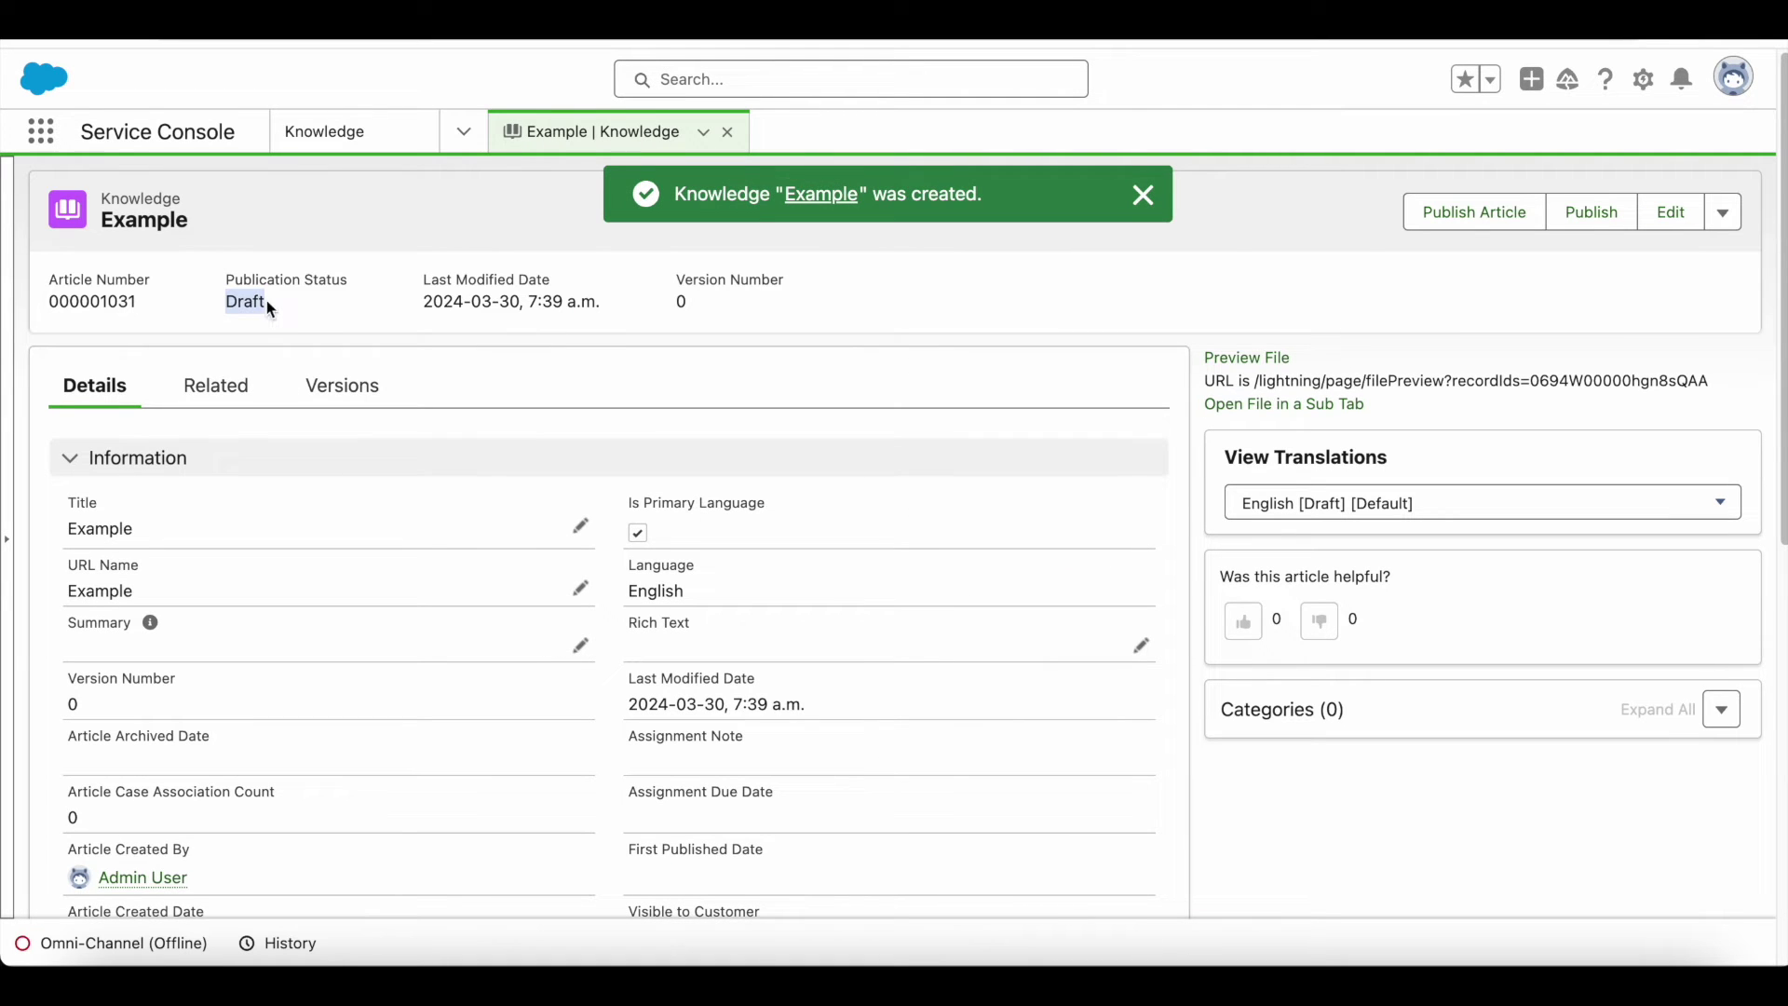
click(1721, 709)
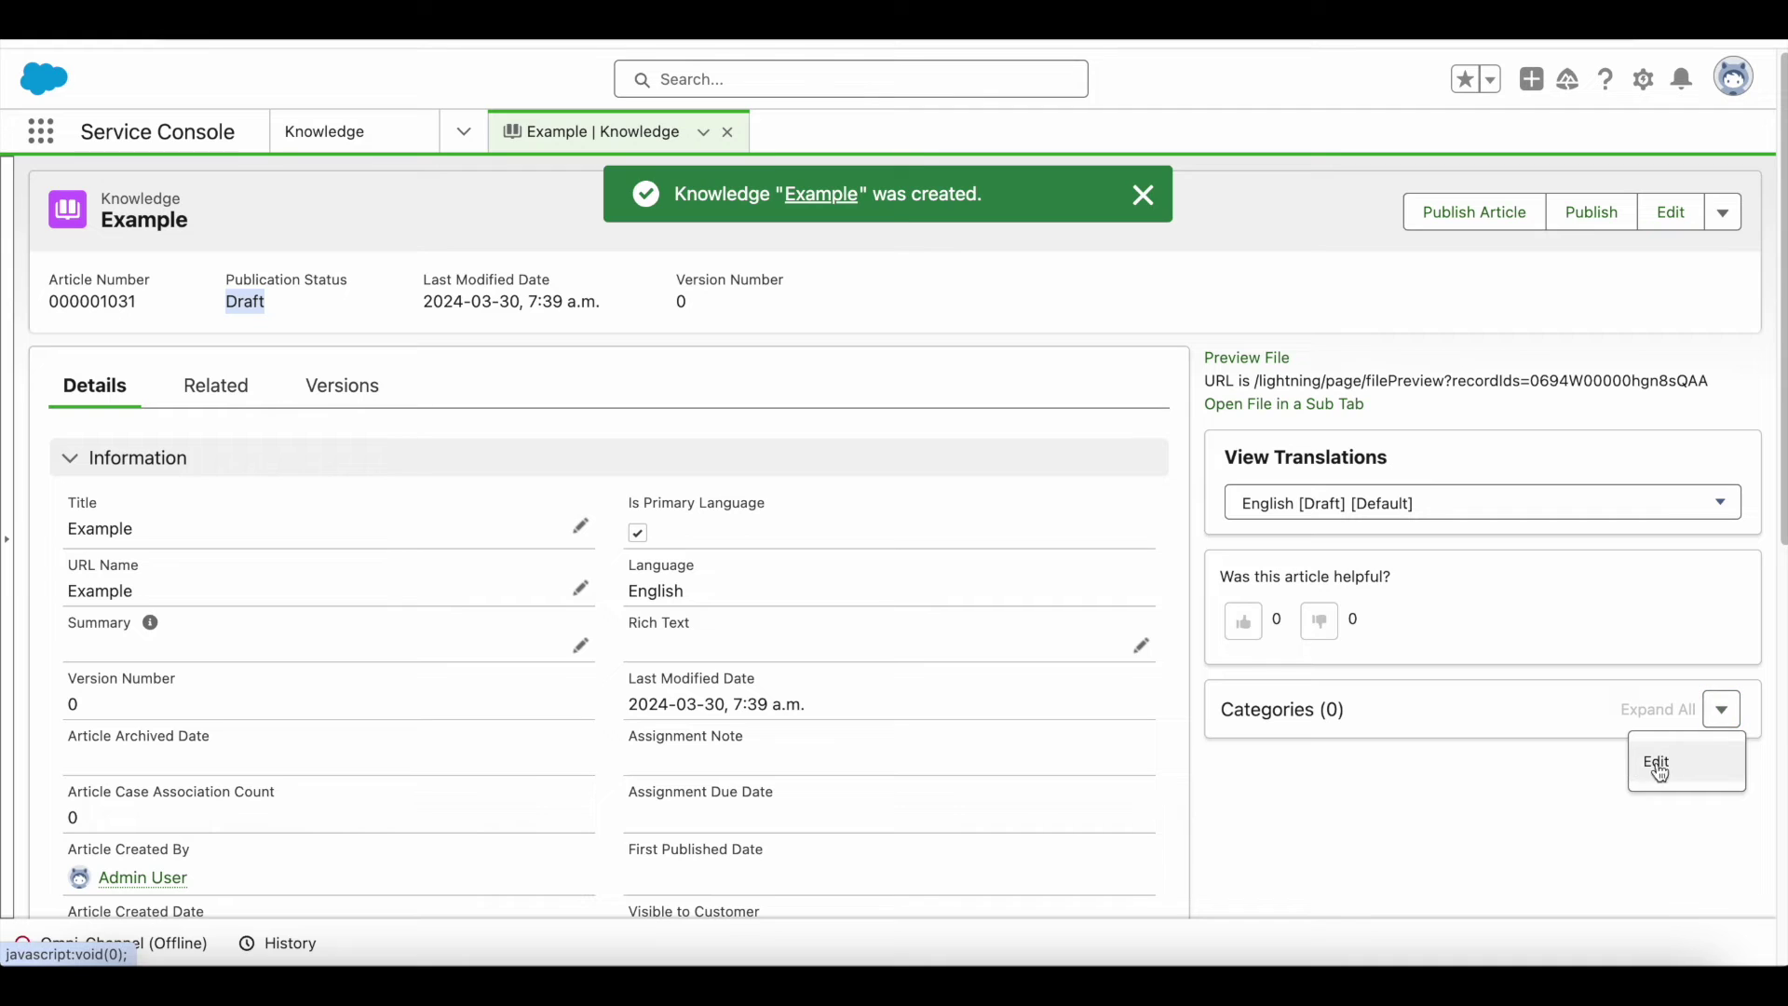
click(1019, 415)
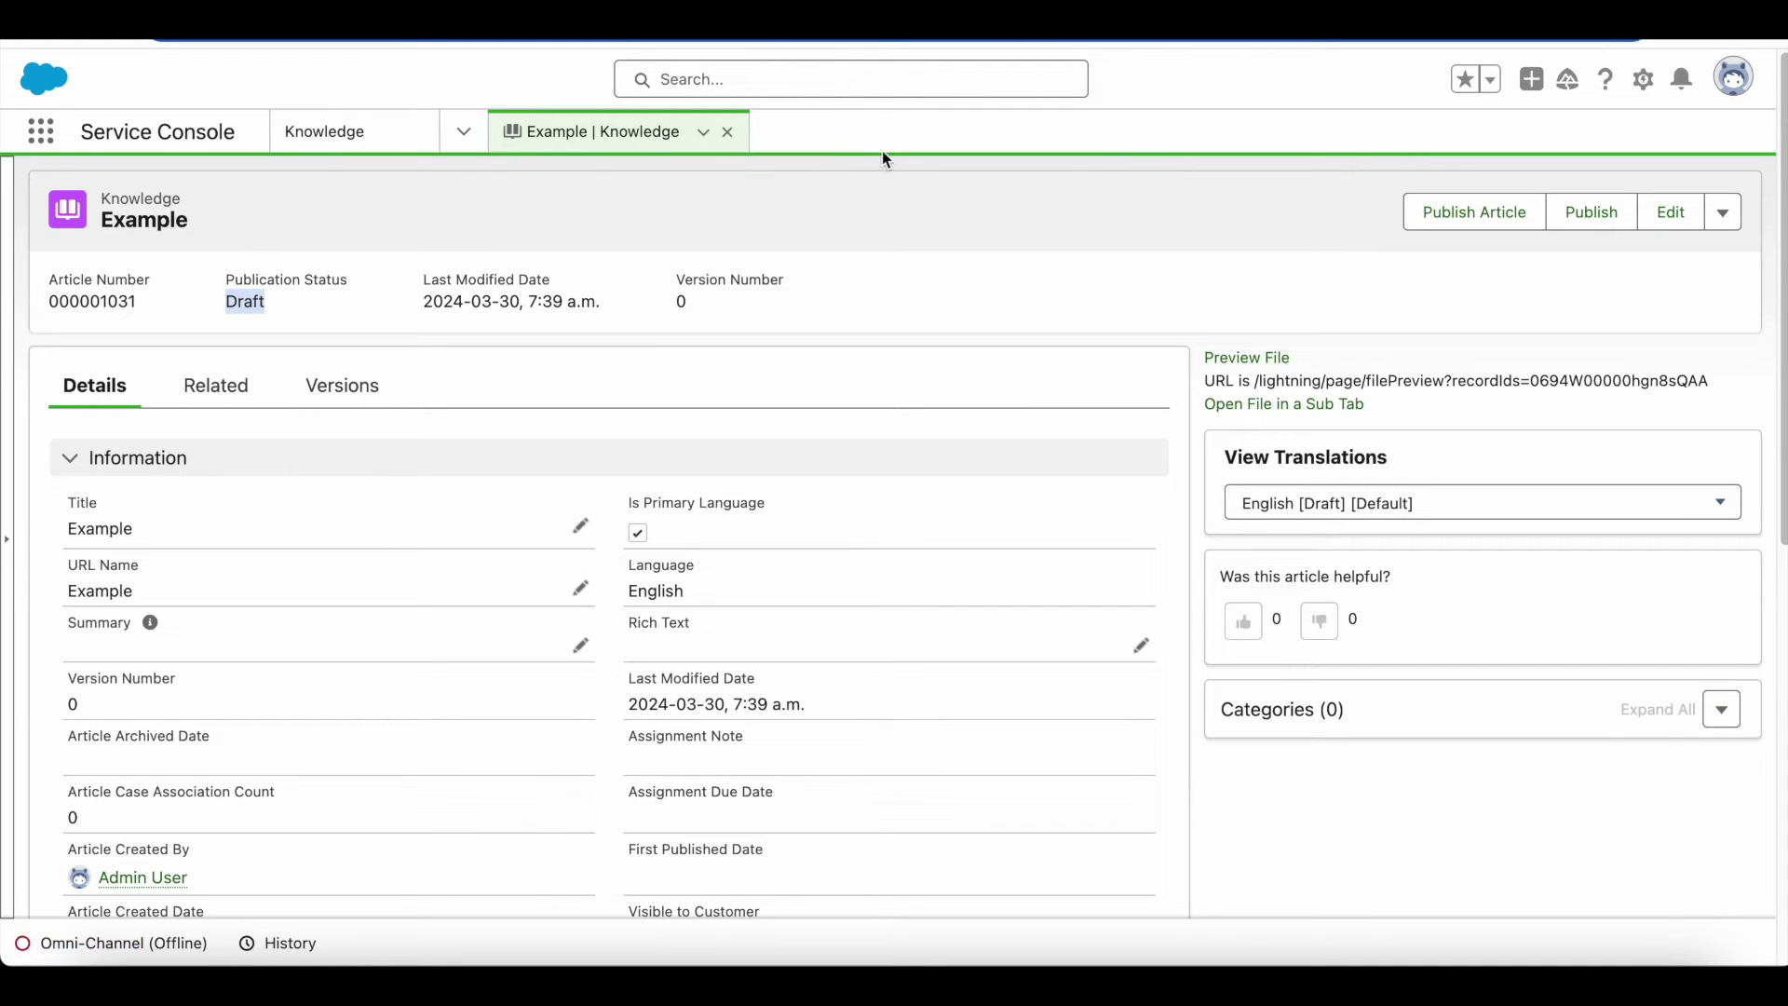
key(ctrl+Tab)
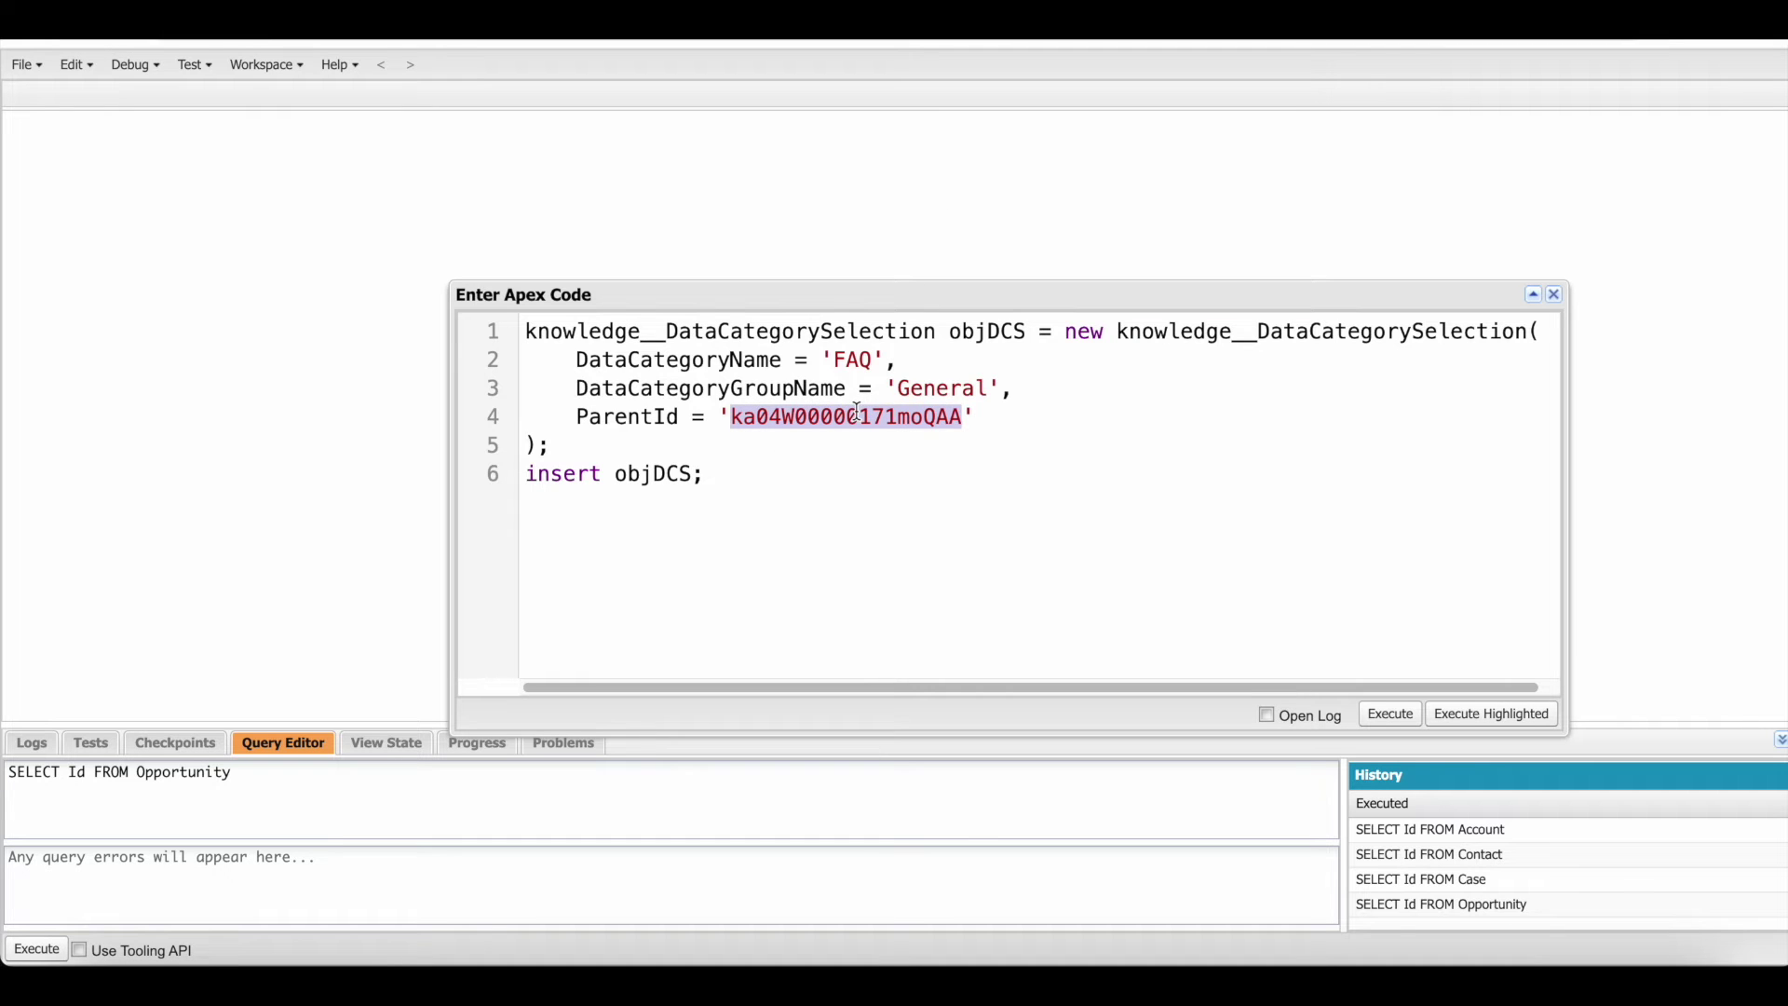
- Replace the ParentId with ka04W00000171mpQAA and execute the FAQ/General insert statement
key(BackSpace)
key(ctrl+v)
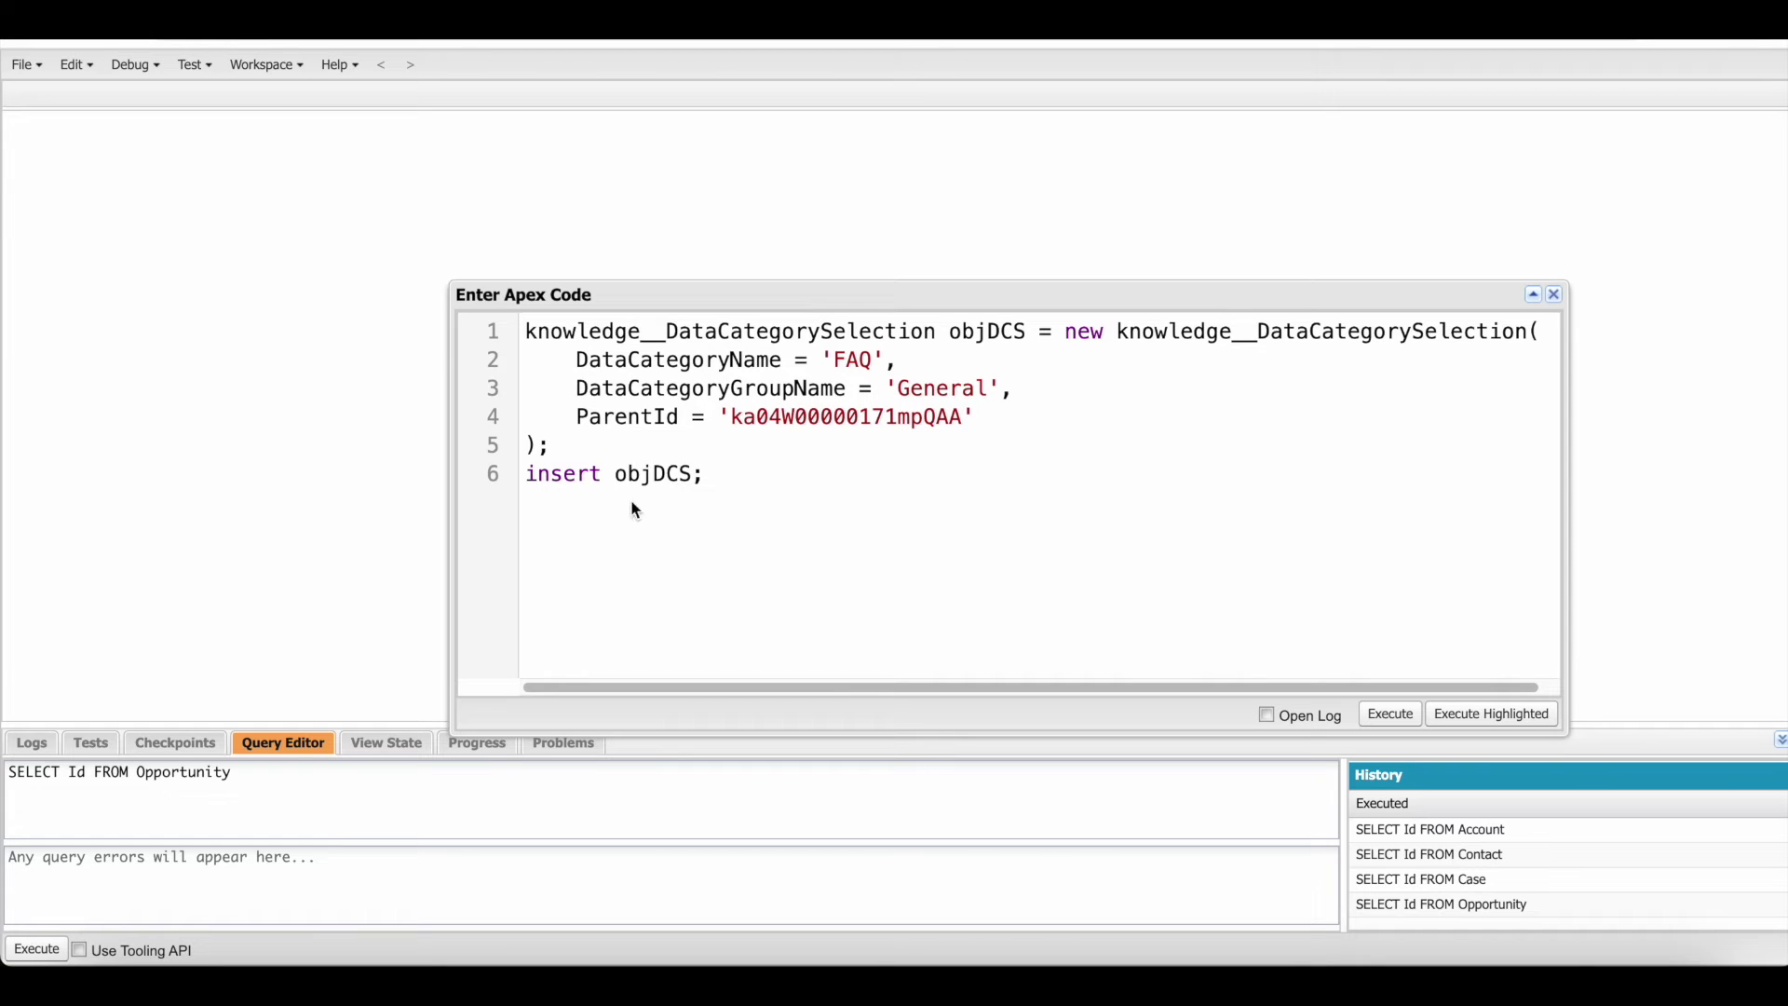
drag(707, 474, 490, 474)
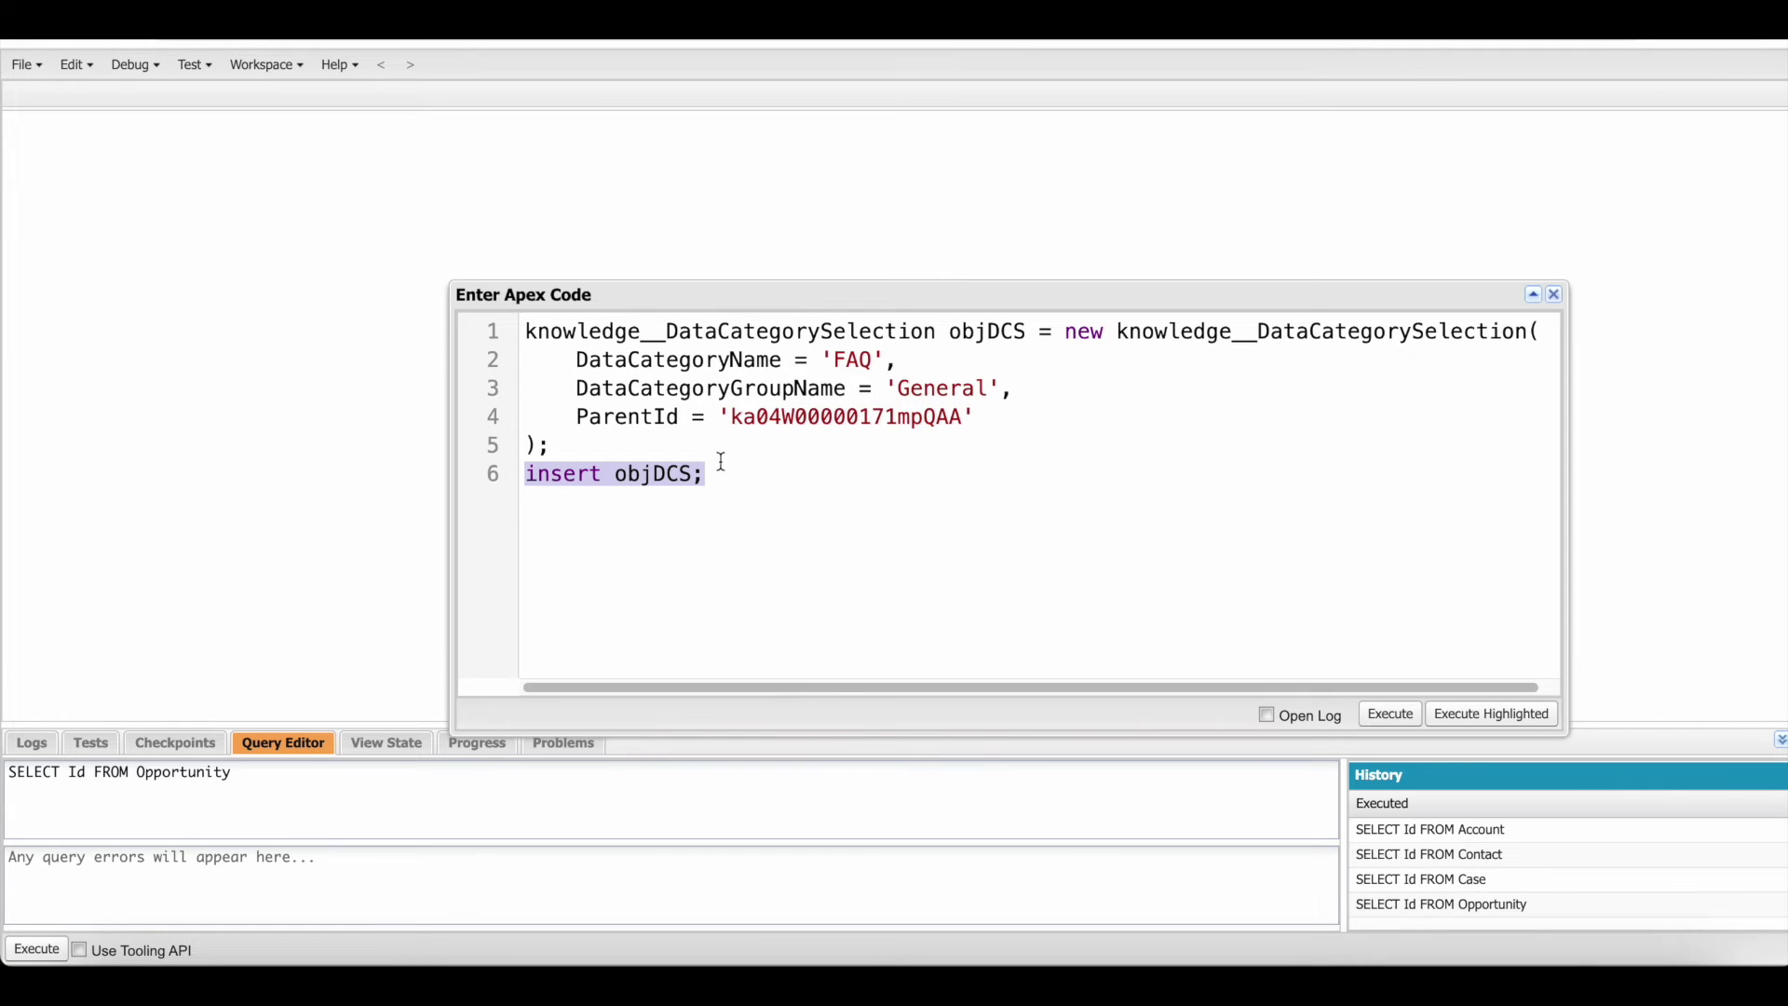
click(1390, 713)
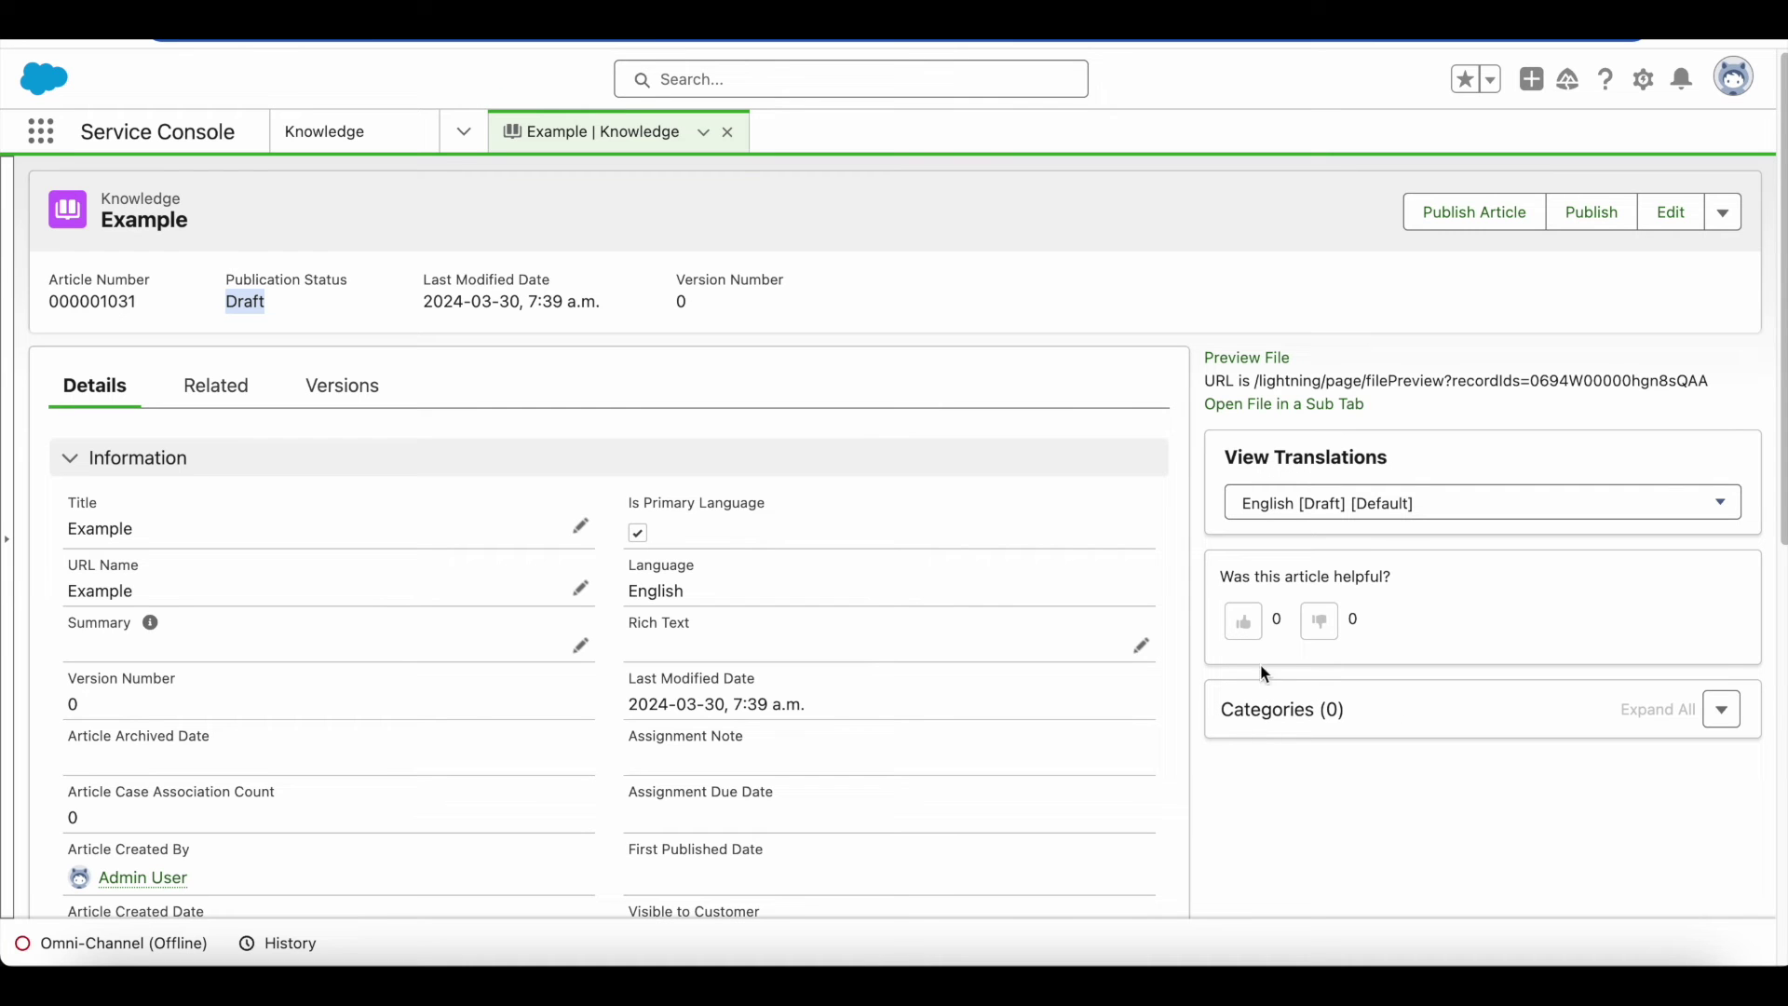
- Refresh the Example article tab and expand General (1) to reveal FAQ
click(702, 131)
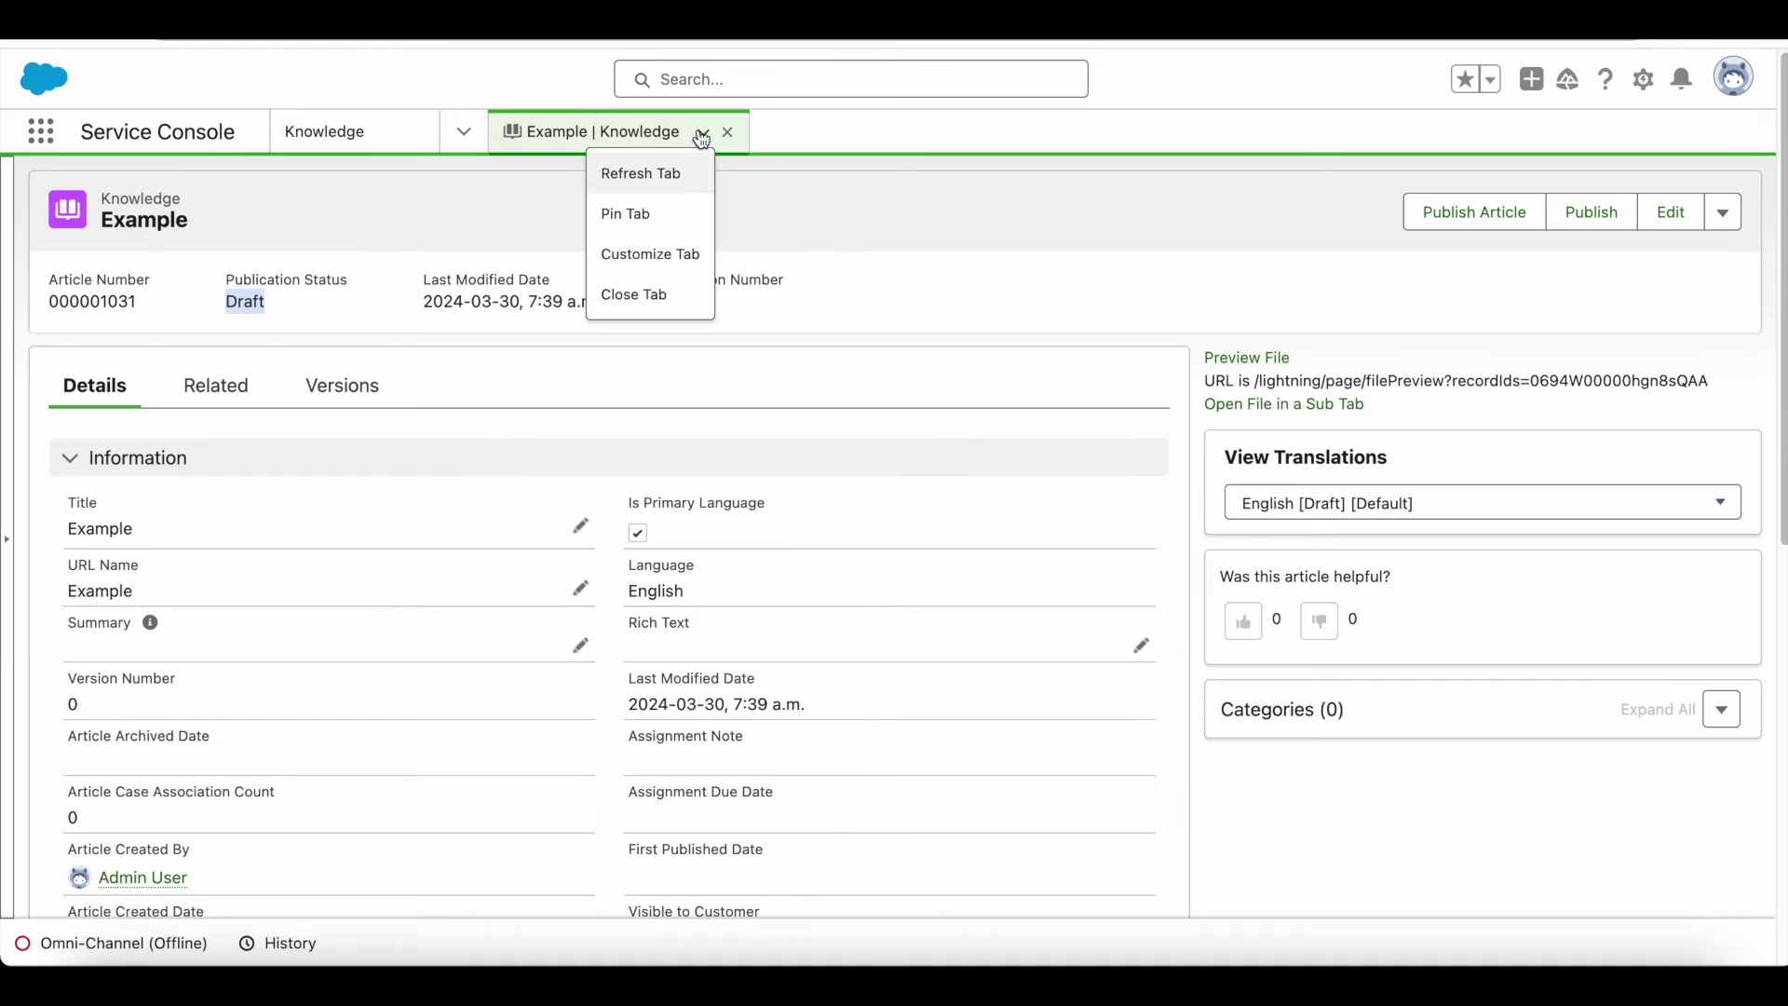
click(679, 173)
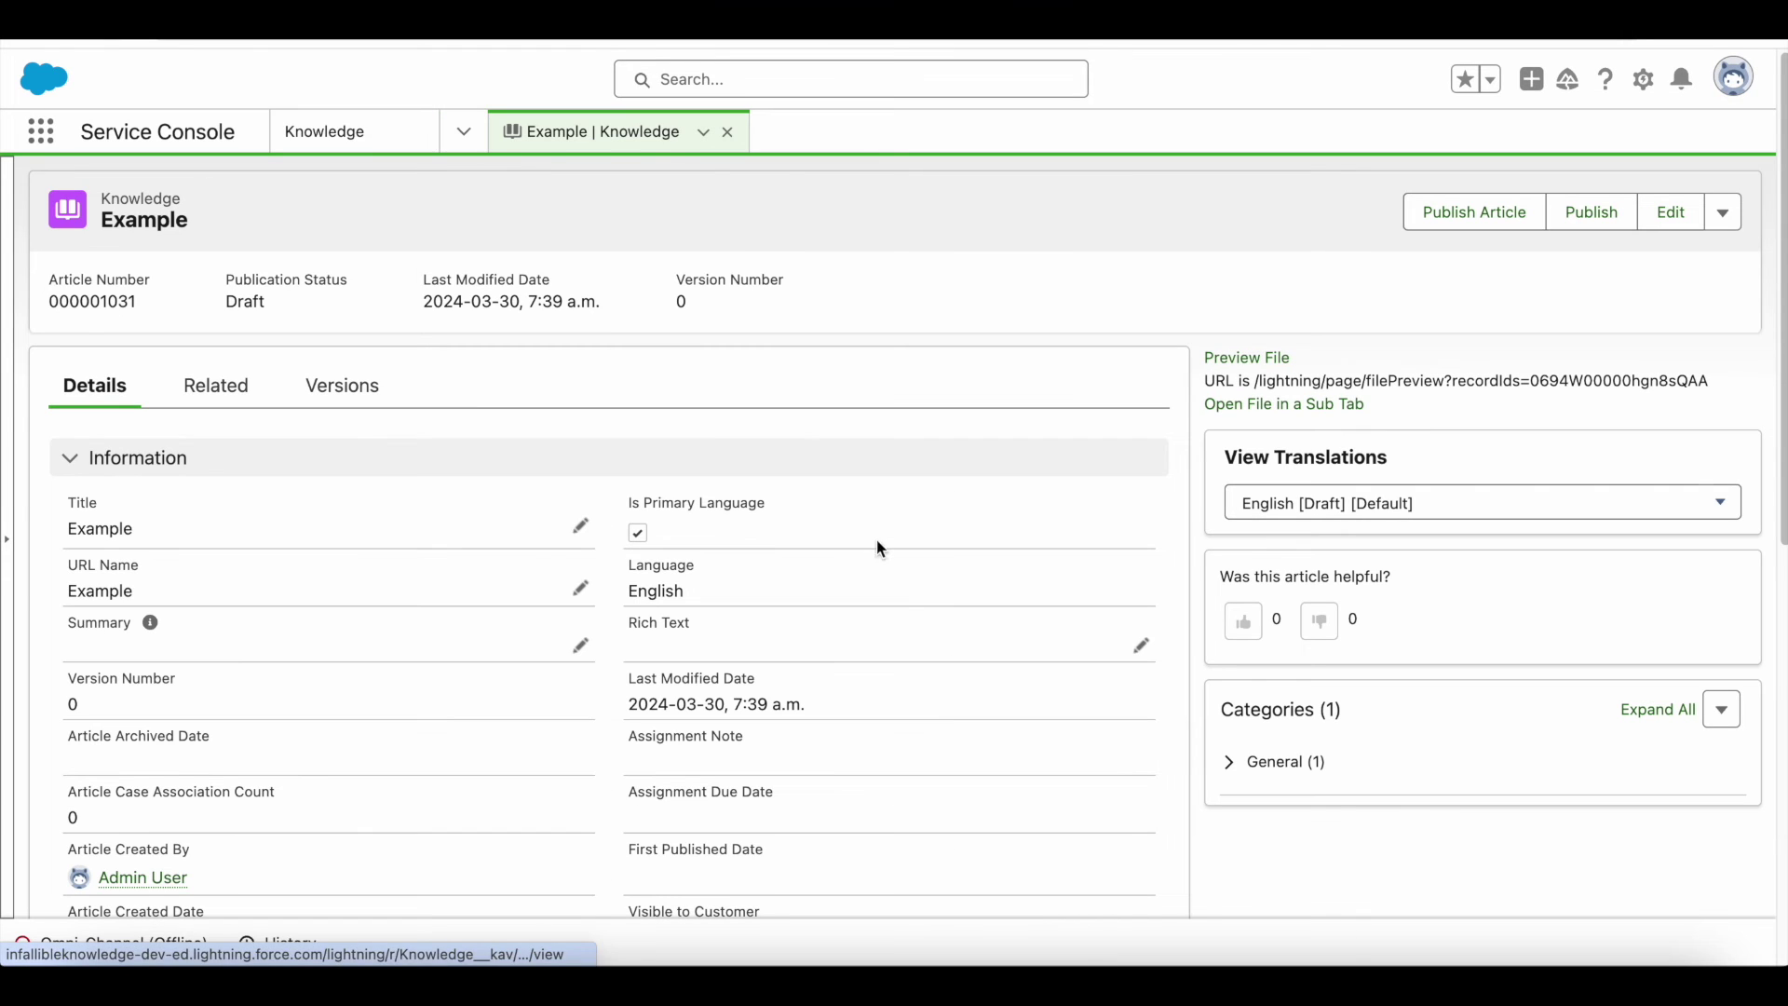
click(1229, 762)
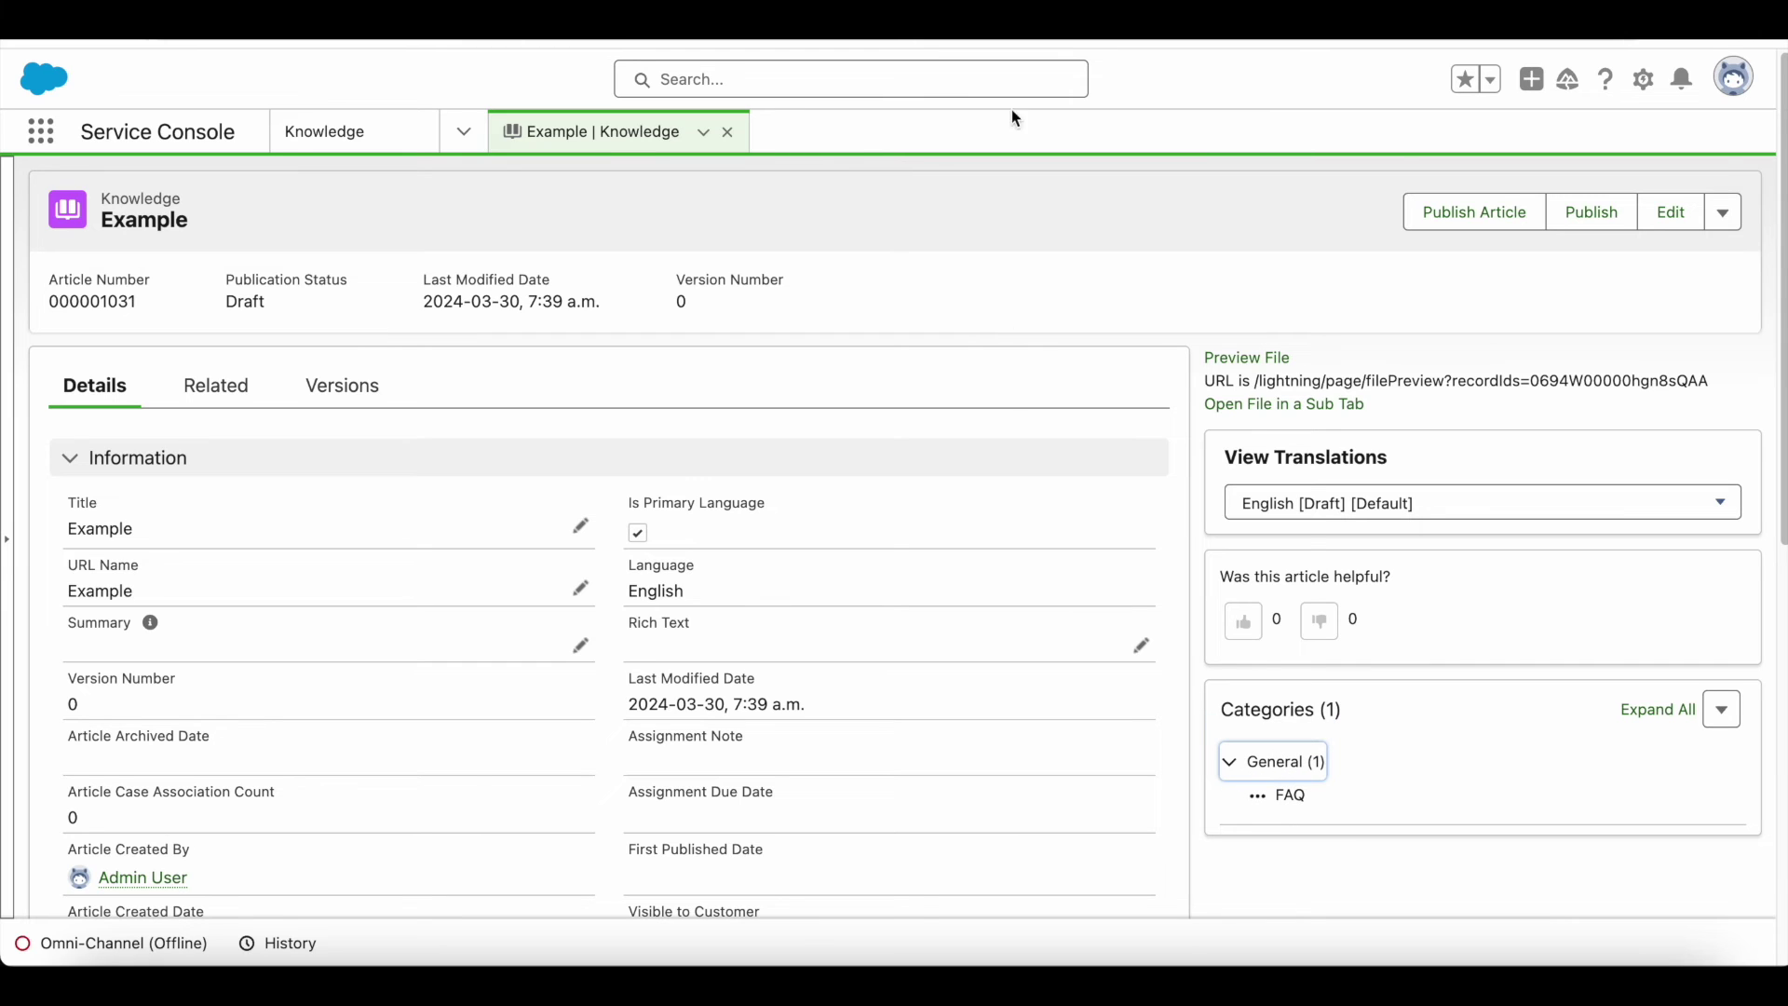
key(alt+Tab)
click(129, 64)
click(189, 98)
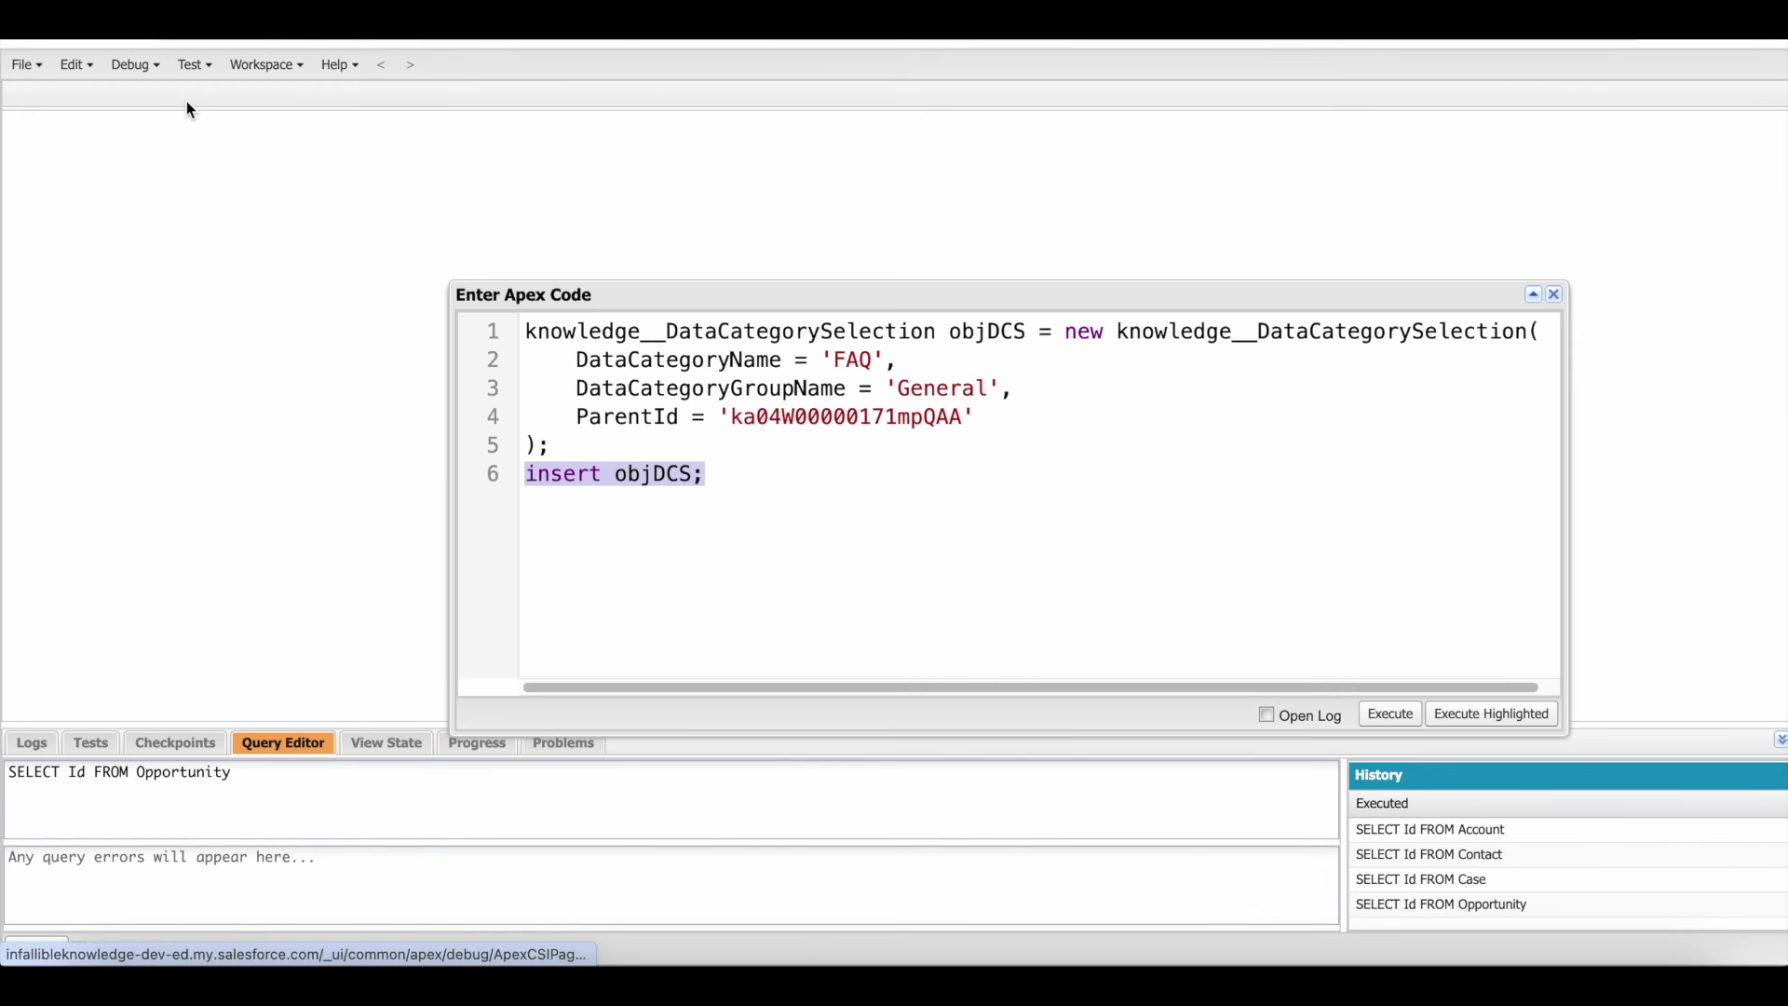